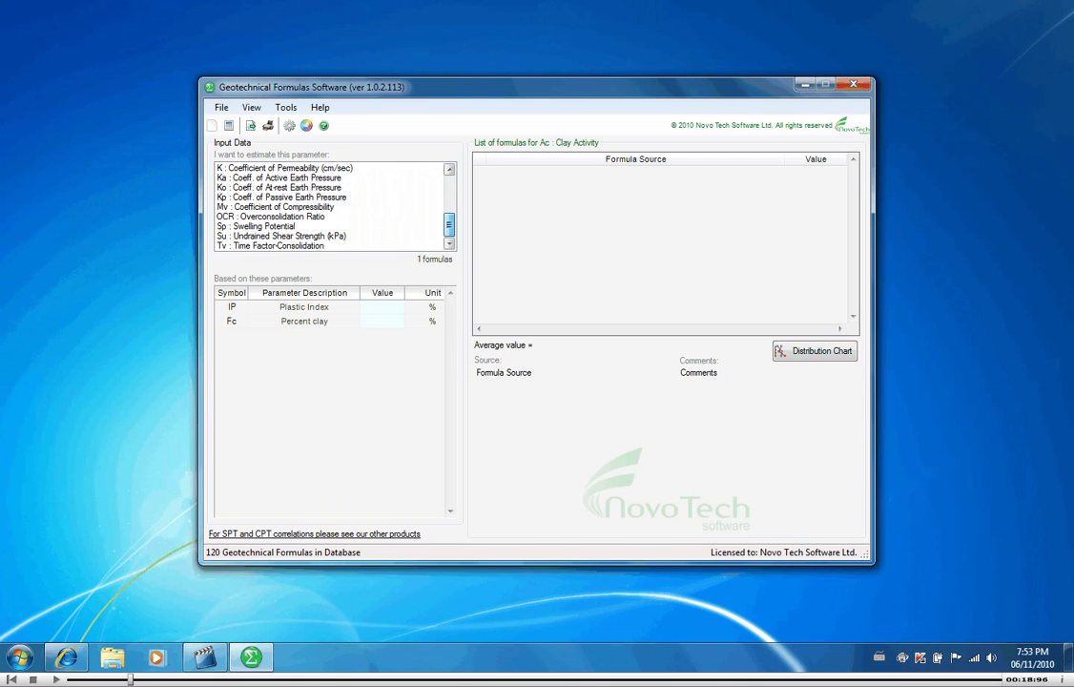
# - Choose Cc : Consolidation Compression Index as the parameter to estimate, with liquid limit 43, plastic limit 32 and plastic index 11
pyautogui.moveTo(449, 225); pyautogui.dragTo(450, 188)
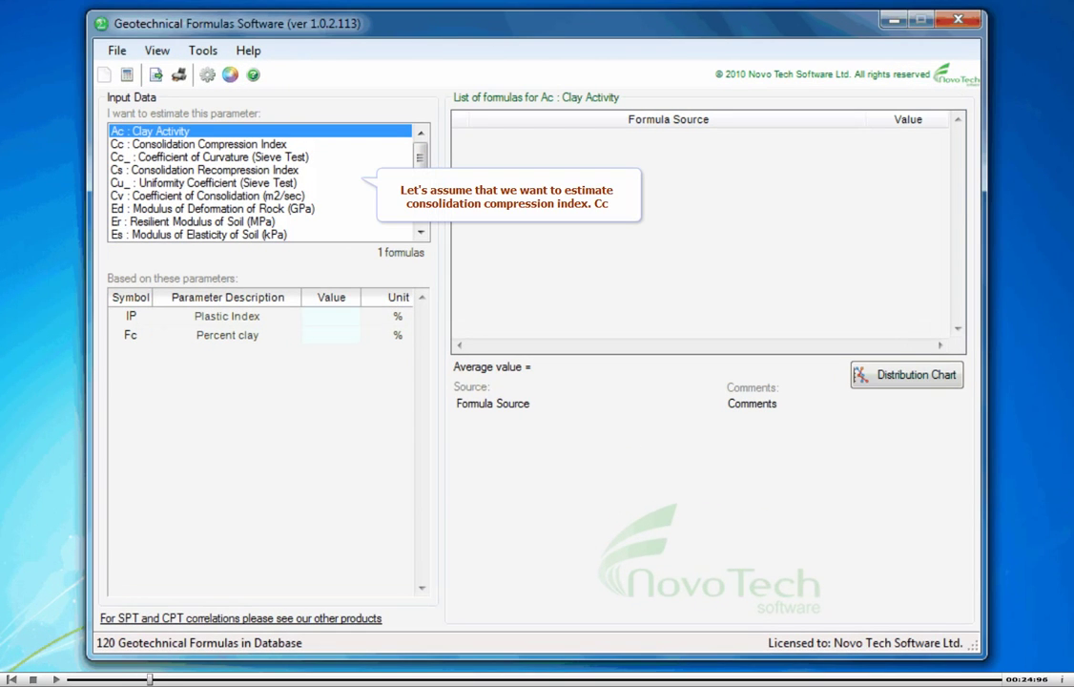
pyautogui.click(199, 144)
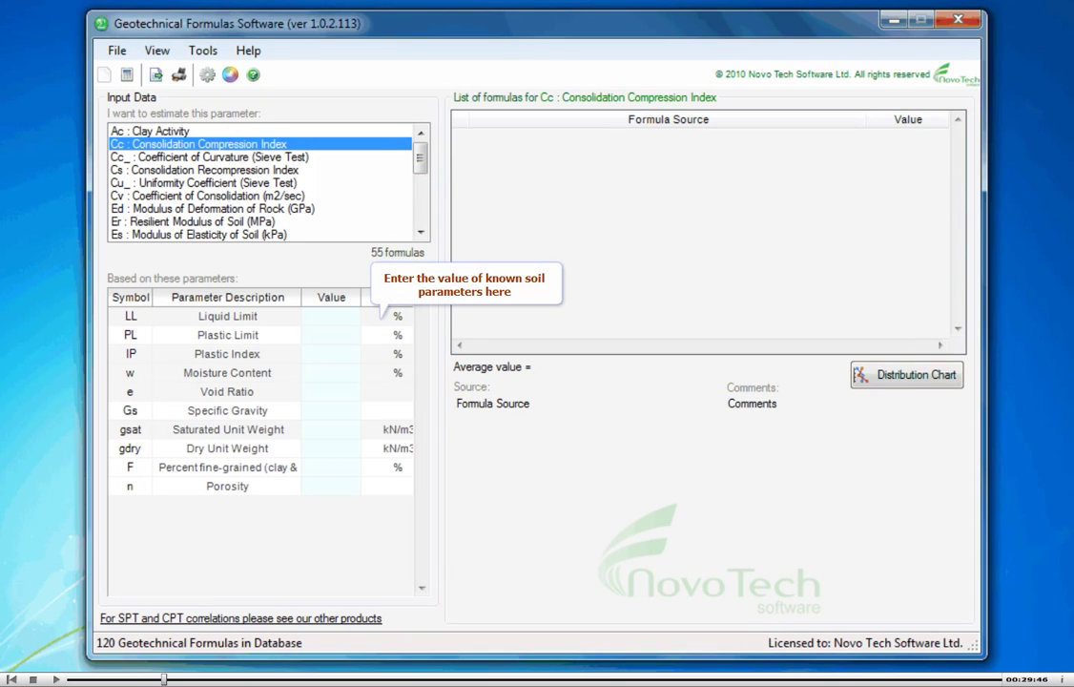
pyautogui.click(331, 317)
pyautogui.write('43')
pyautogui.press('Return')
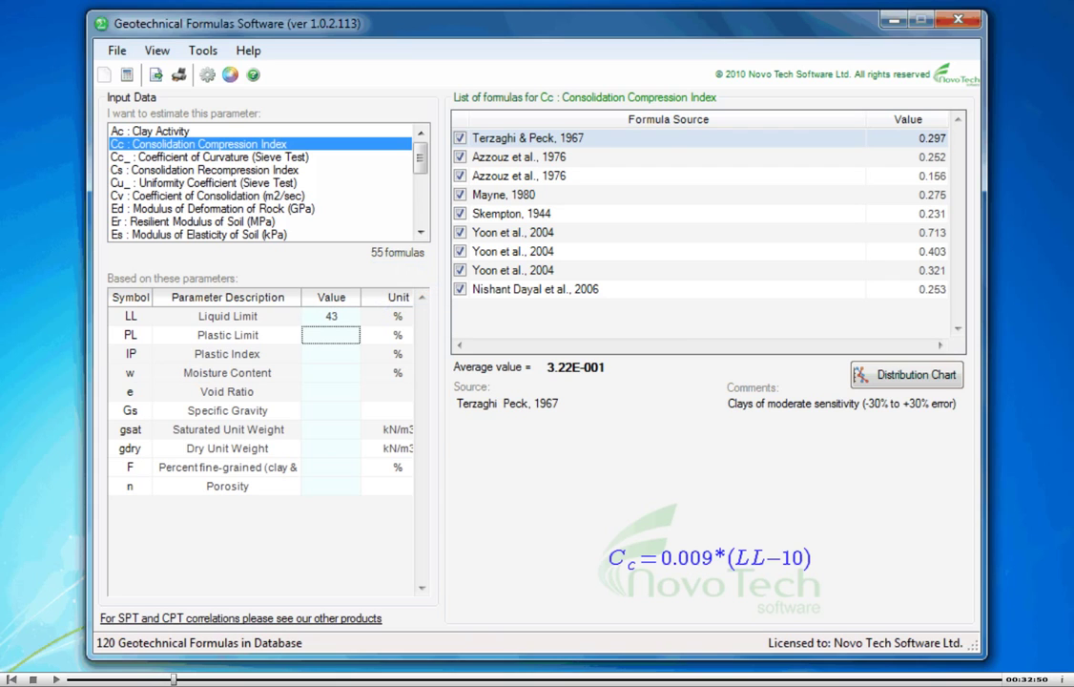
pyautogui.write('32')
pyautogui.press('Return')
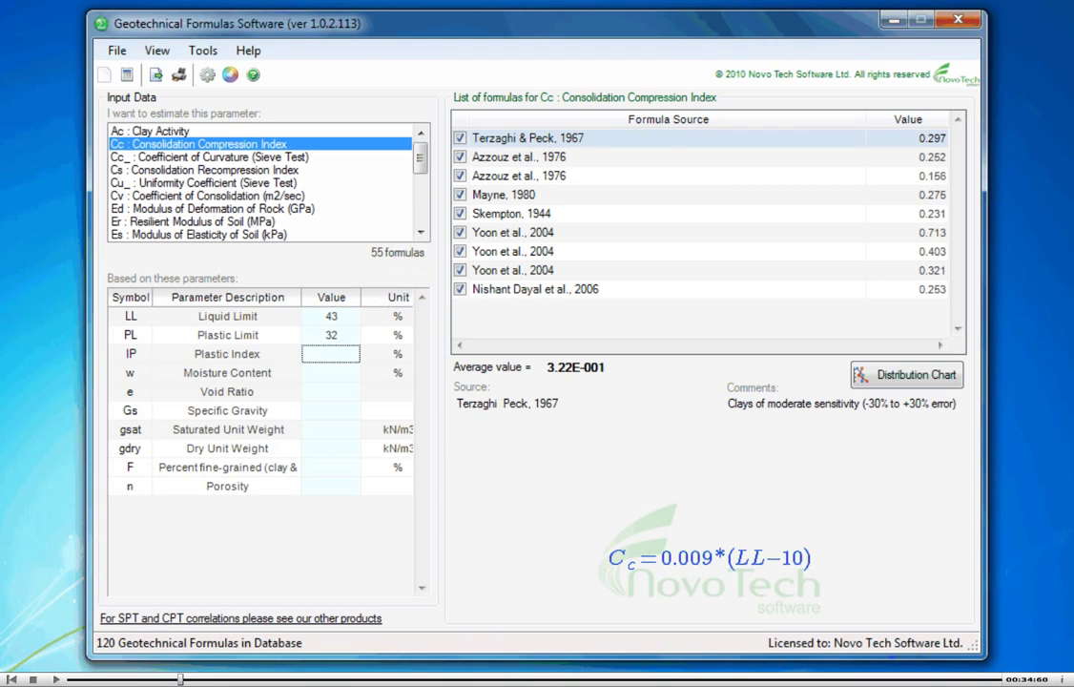
pyautogui.write('11')
pyautogui.press('Return')
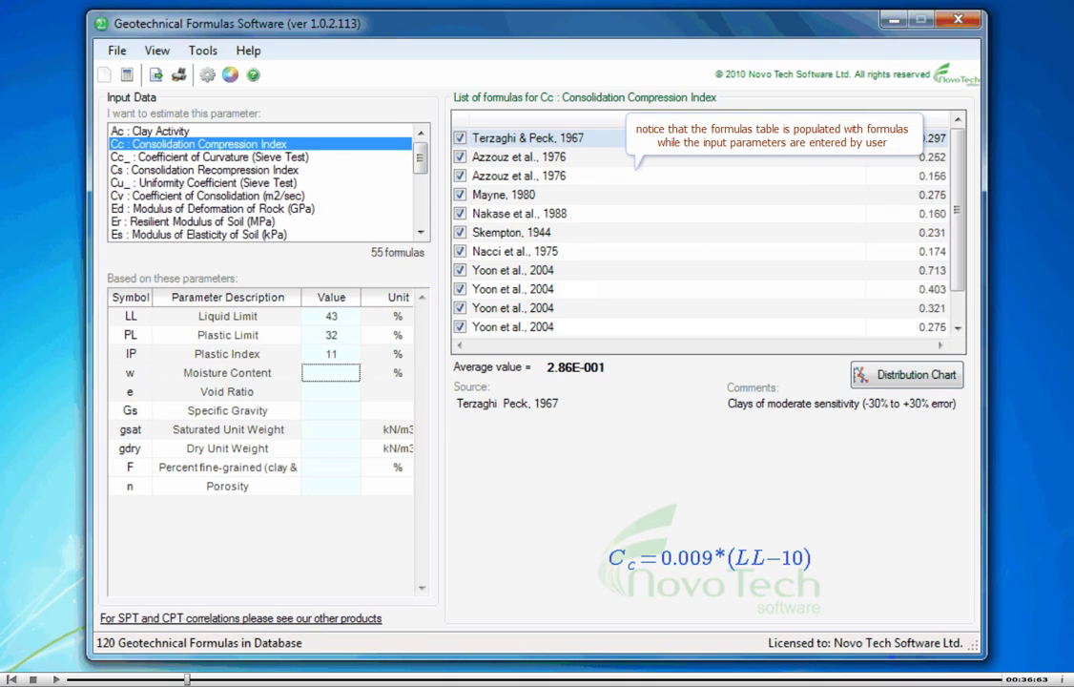
# - Enter a moisture content of 26.3, a void ratio of .8 and a specific gravity of 2.7
pyautogui.write('26.3')
pyautogui.press('Return')
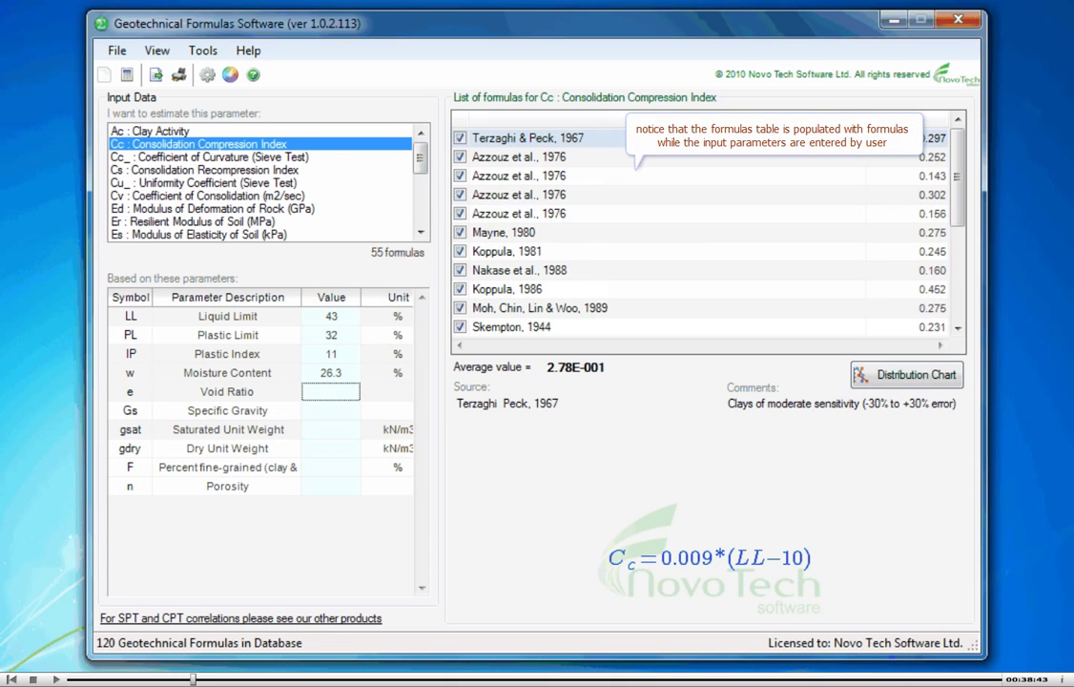
pyautogui.write('.8')
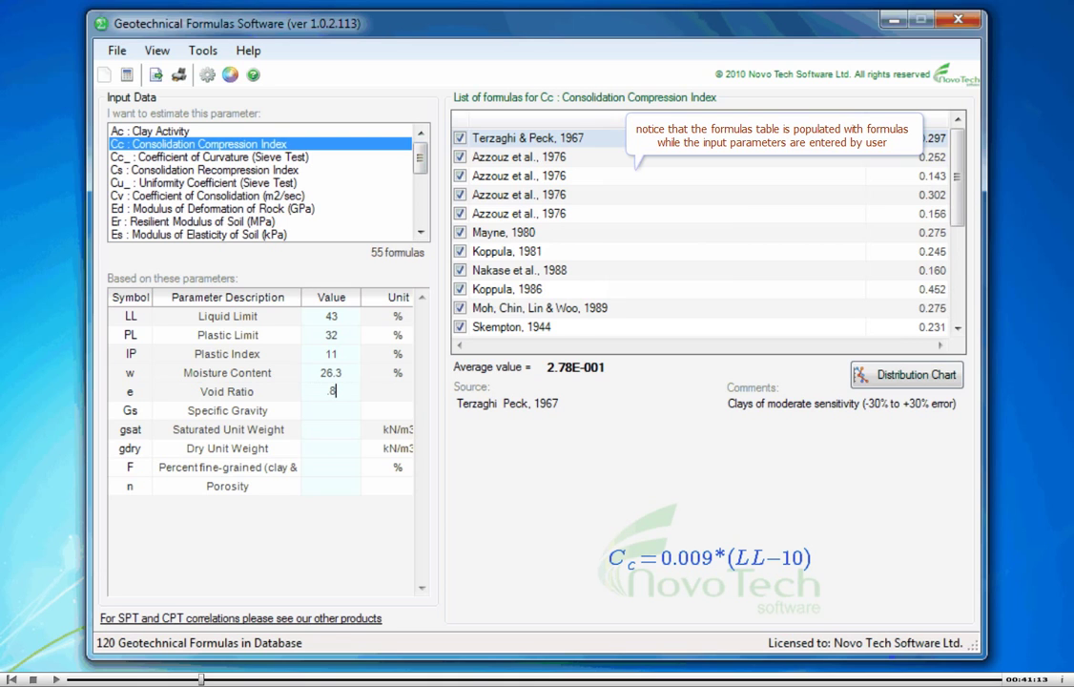
pyautogui.press('Return')
pyautogui.write('2')
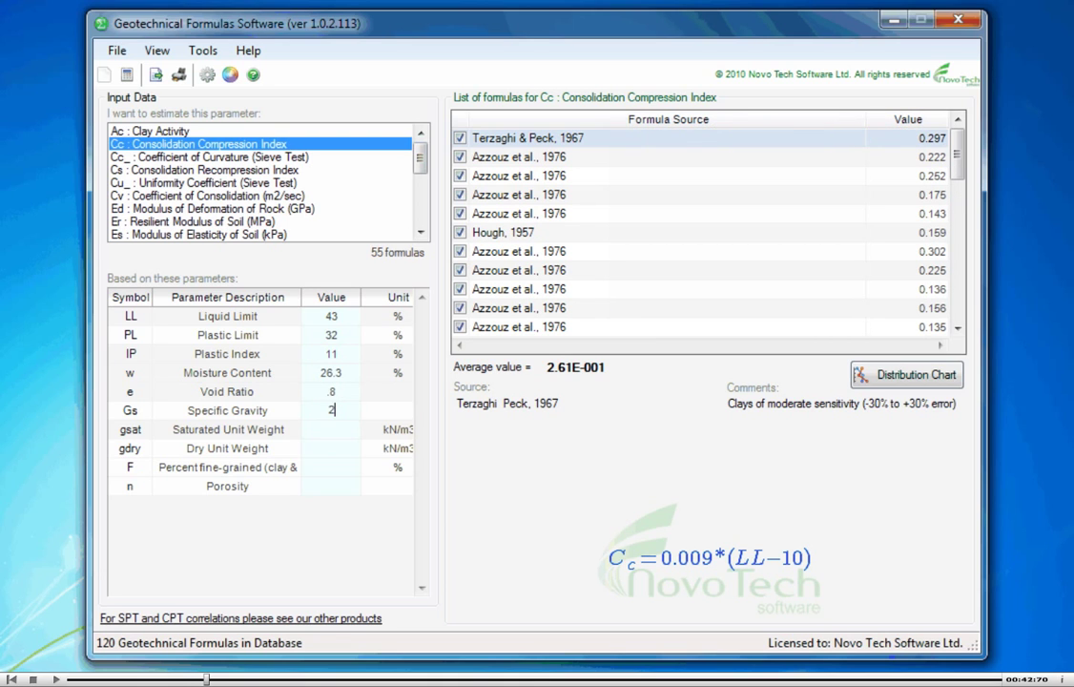
pyautogui.write('.7')
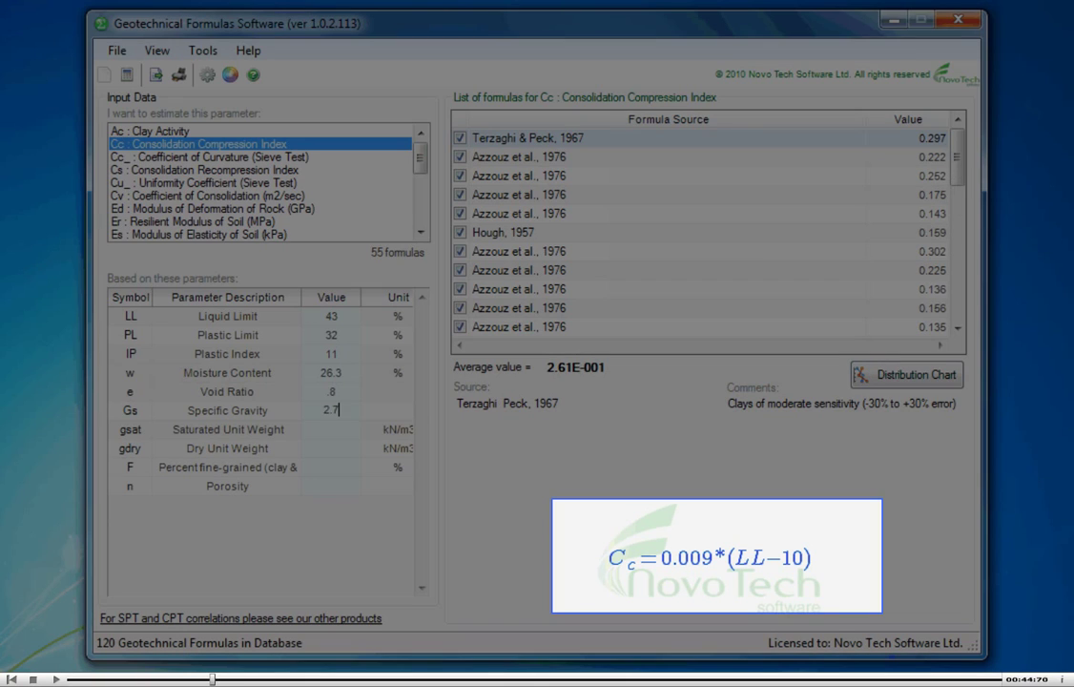
pyautogui.press('Return')
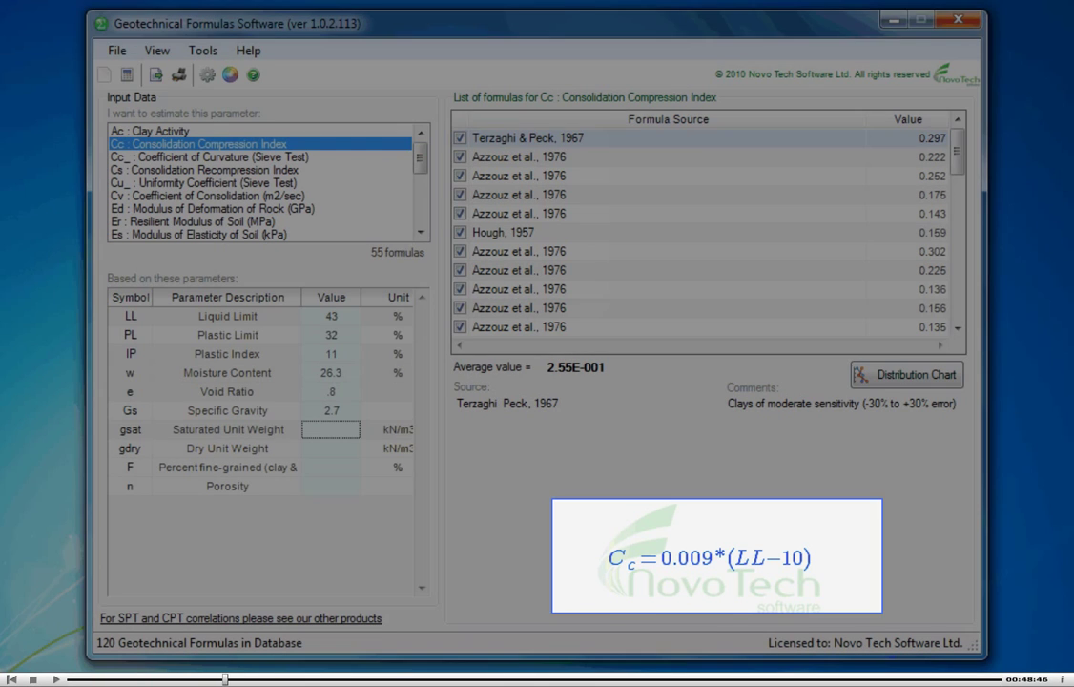
# - View the equations of the two Azzouz et al., 1976 formulas directly above Hough, 1957 in the list
pyautogui.click(572, 194)
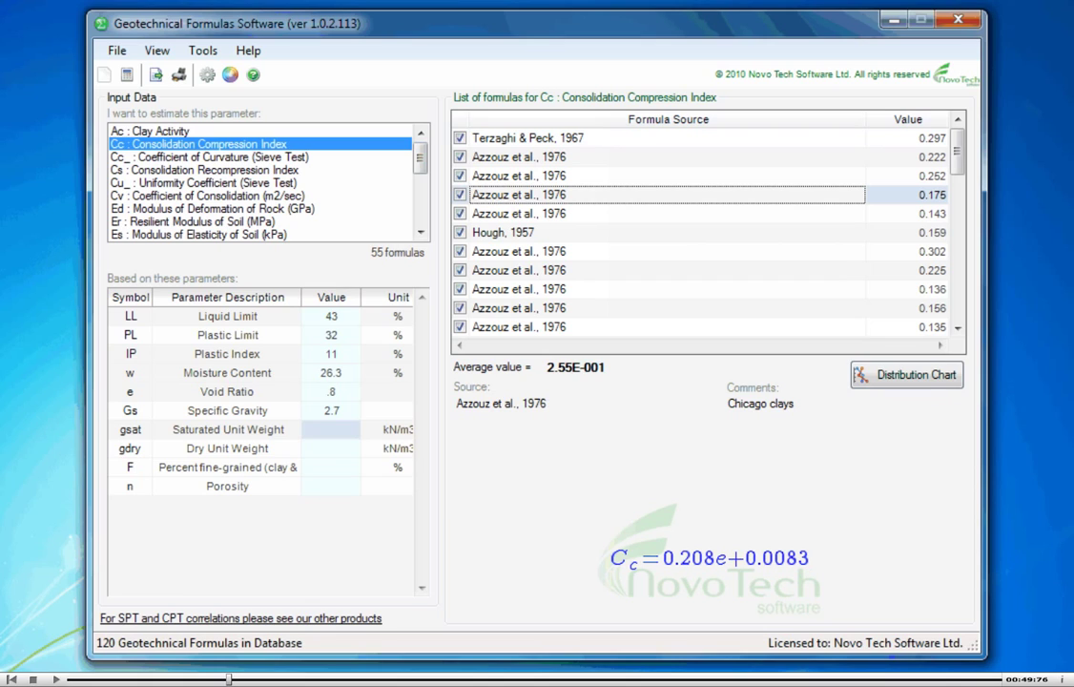
pyautogui.click(572, 213)
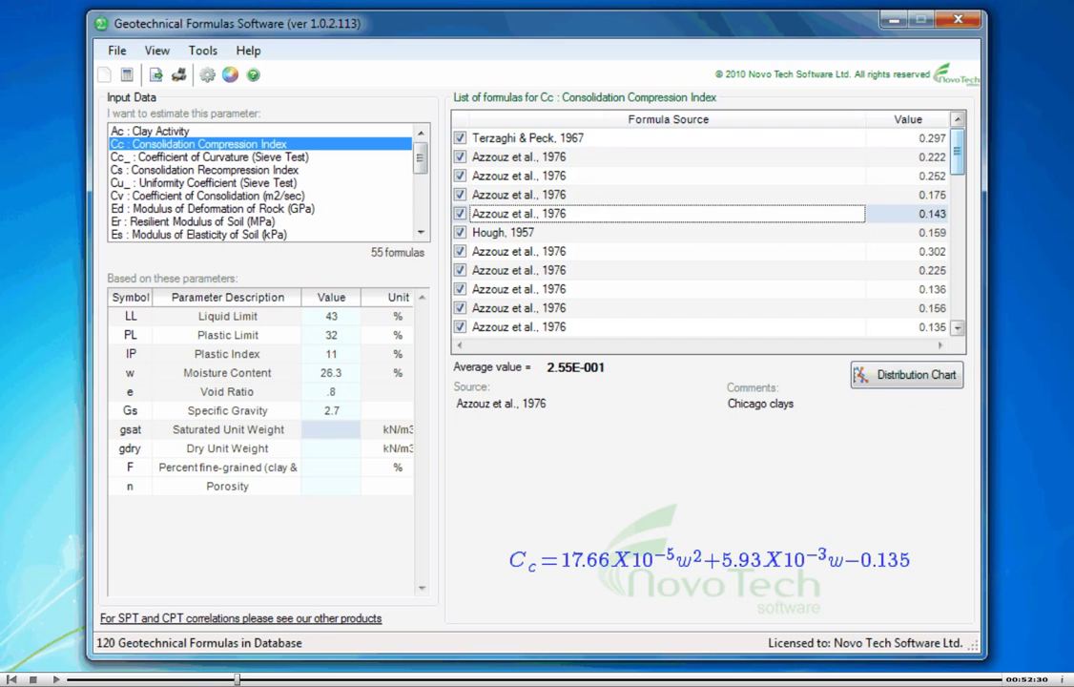
pyautogui.moveTo(958, 152)
pyautogui.mouseDown()
pyautogui.moveTo(958, 285)
pyautogui.moveTo(958, 151)
pyautogui.mouseUp()
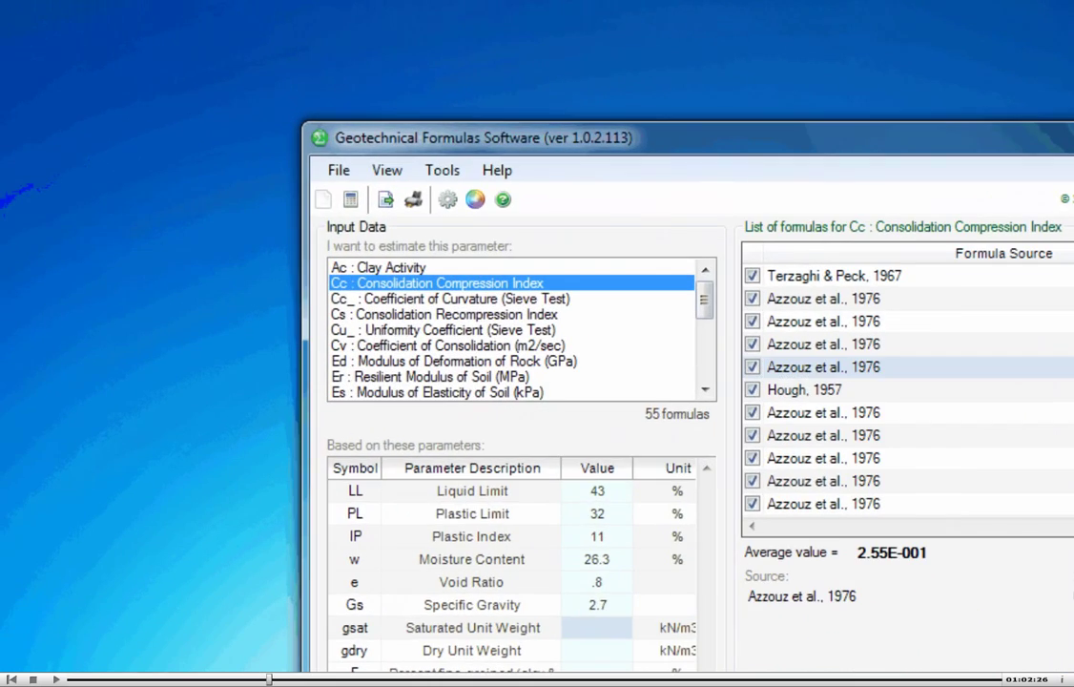
# - Show the distribution chart of the Cc estimates and inspect the source and value of individual data points
pyautogui.click(849, 385)
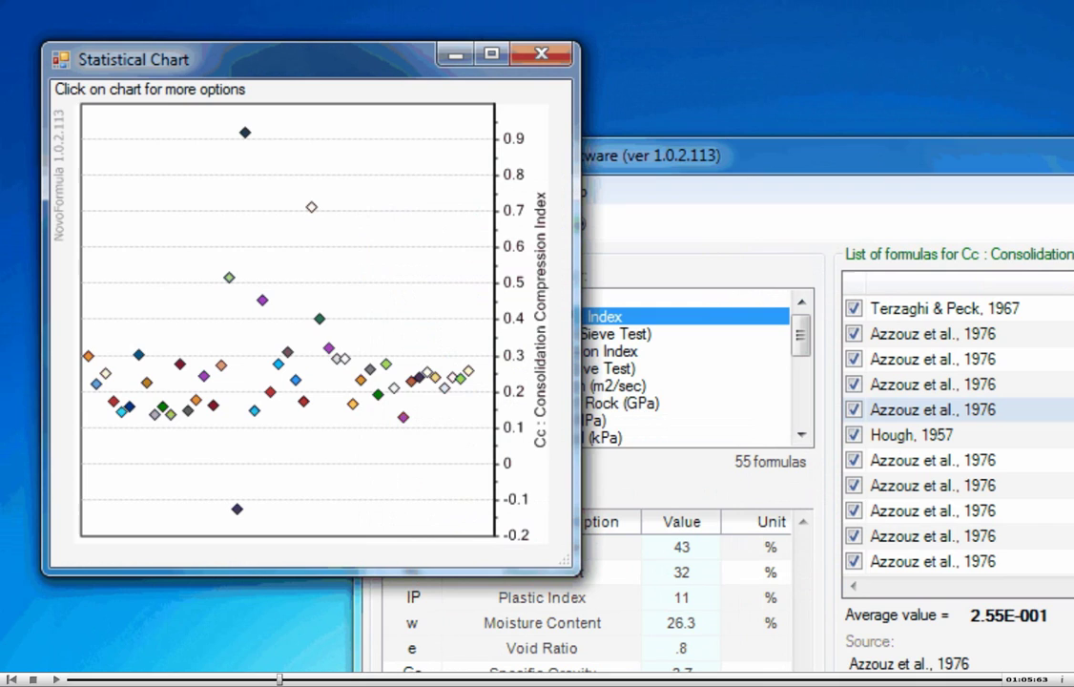
pyautogui.moveTo(386, 365)
pyautogui.moveTo(312, 207)
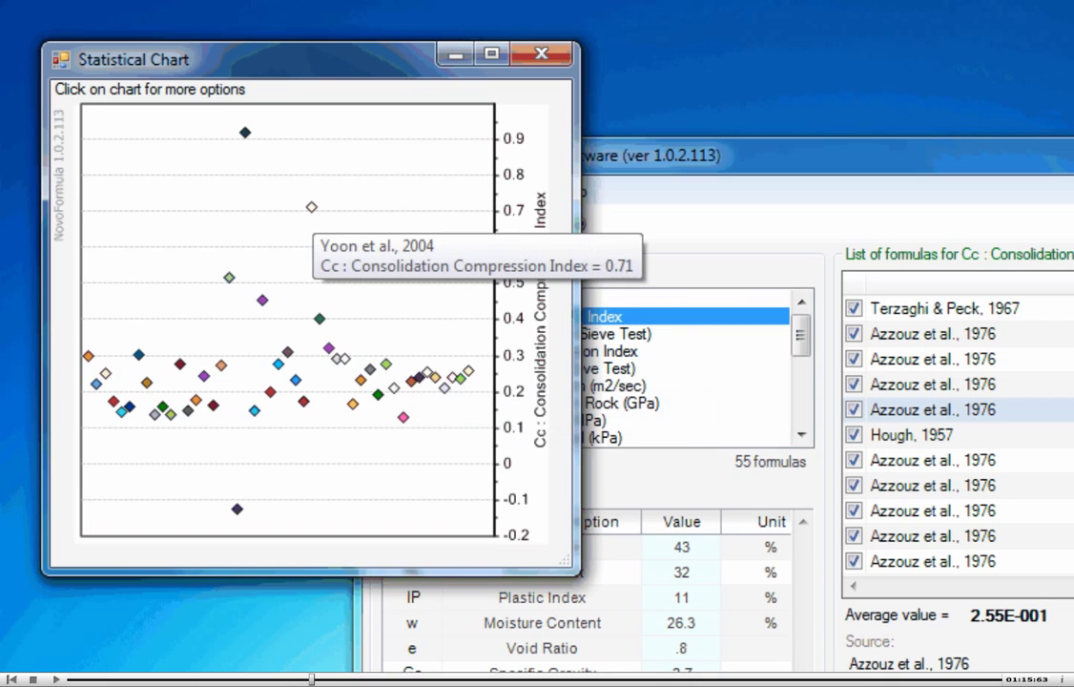
pyautogui.moveTo(255, 412)
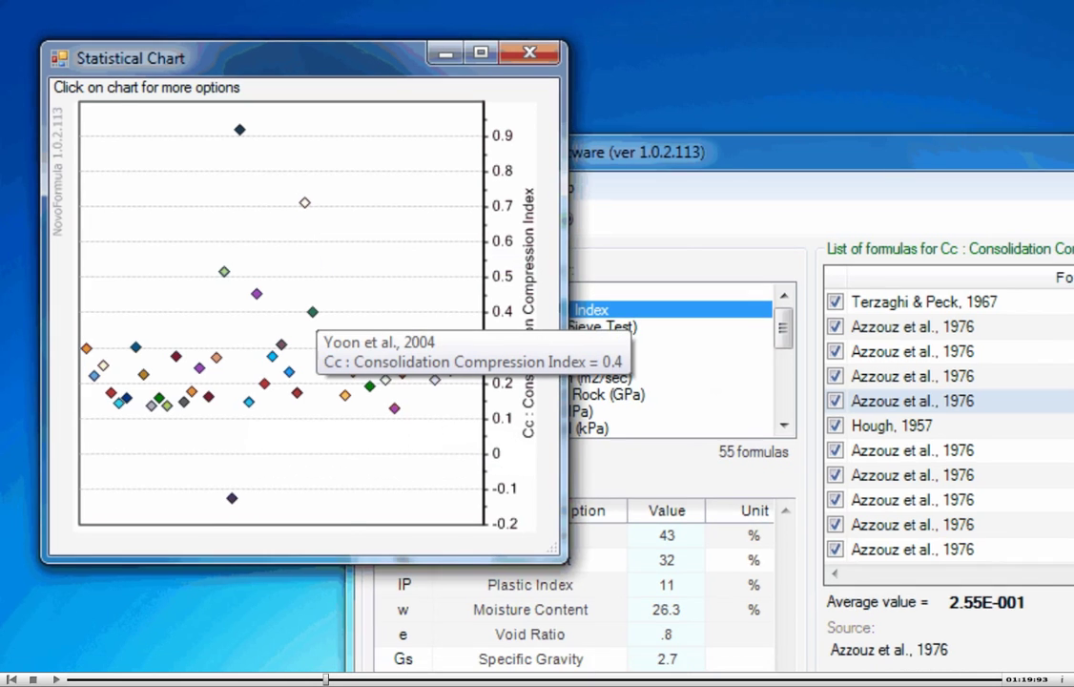
# - Open the chart in the Chart Presentation Tool, view its save options, and close the chart windows
pyautogui.click(314, 314)
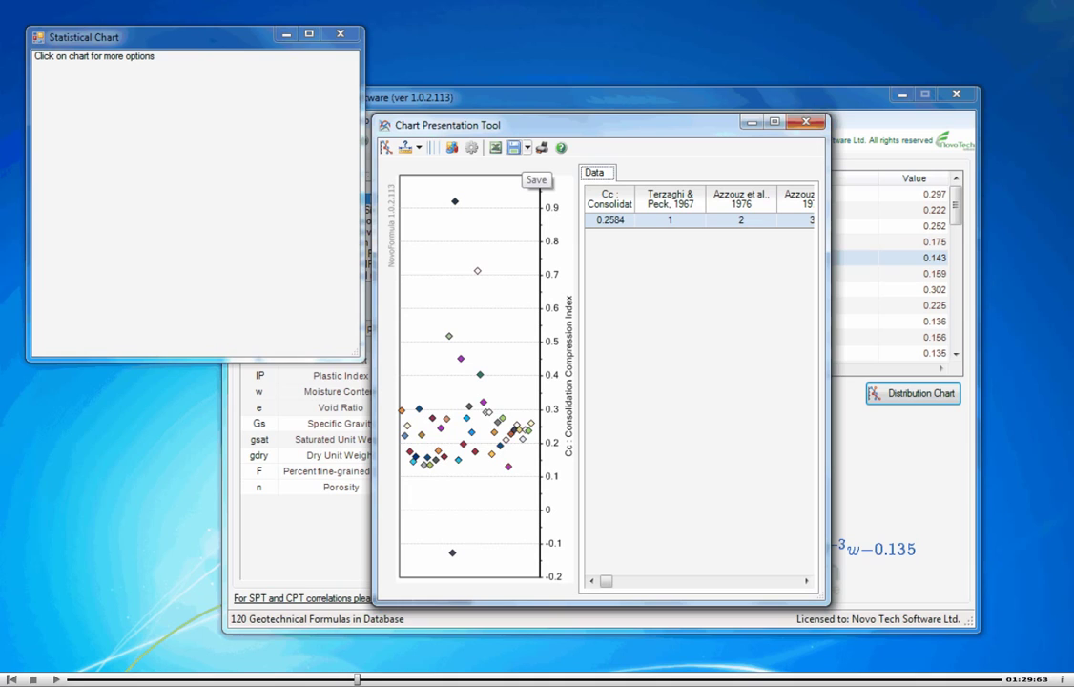
pyautogui.click(526, 148)
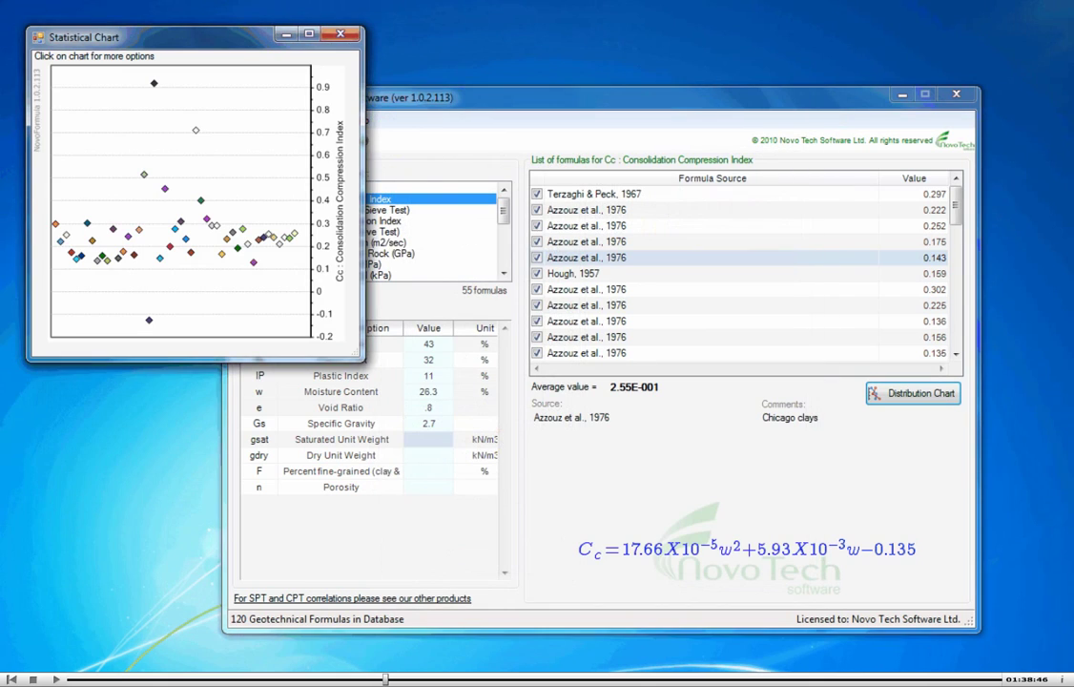
pyautogui.hotkey('alt', 'F4')
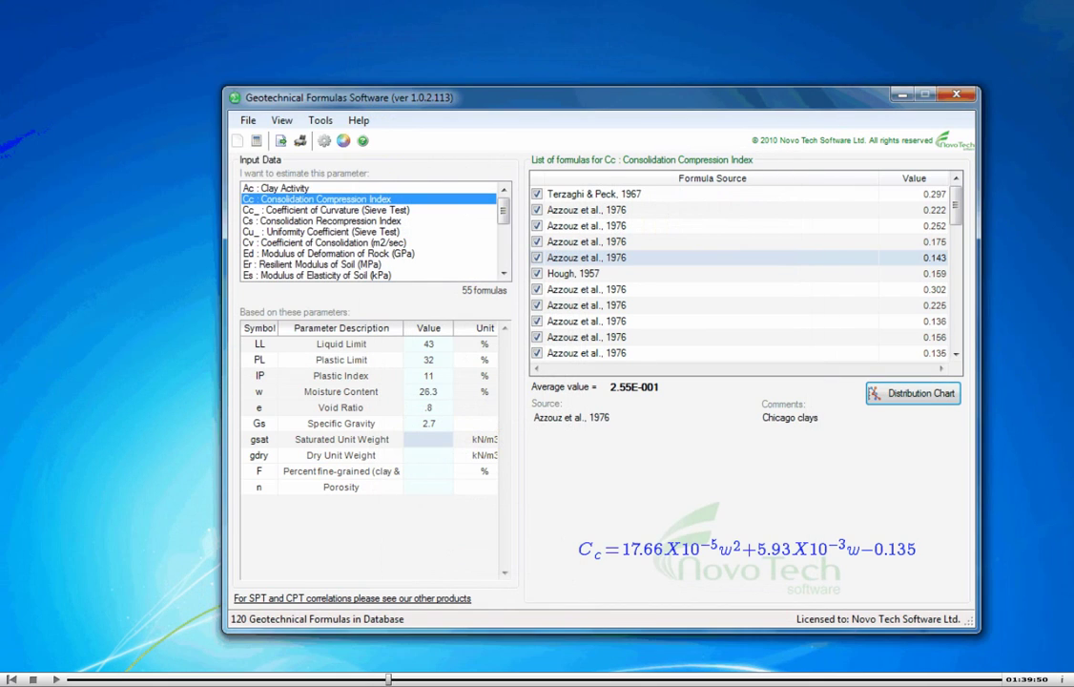
# - Exclude Hough, 1957 and the four Azzouz et al., 1976 formulas directly below it from the average
pyautogui.click(537, 274)
pyautogui.click(538, 290)
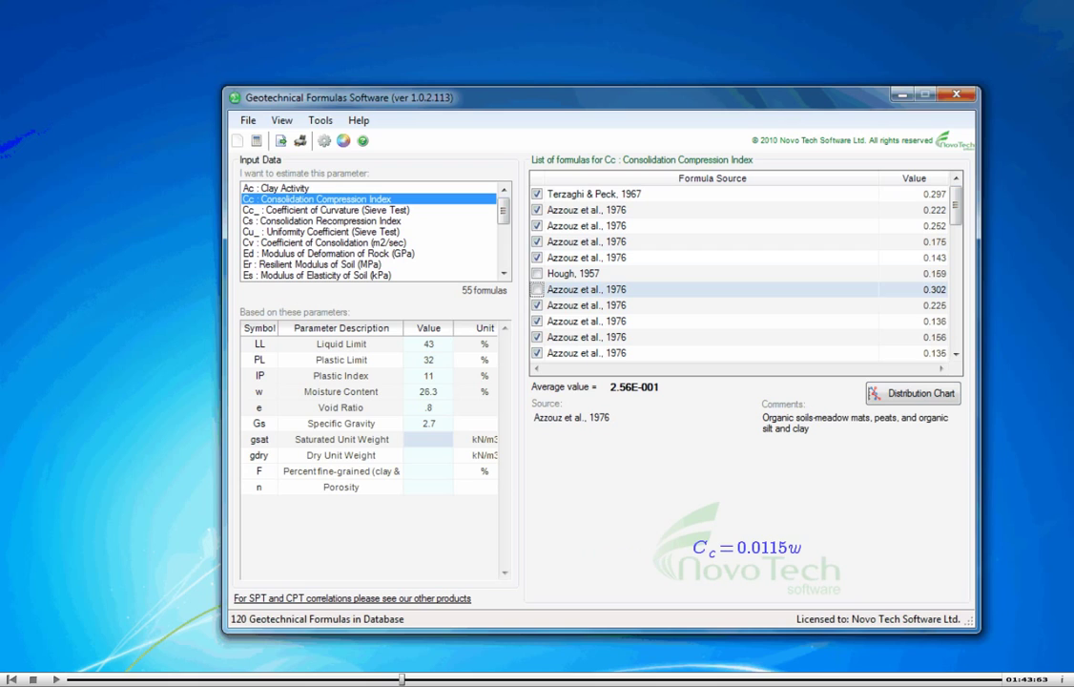
pyautogui.click(537, 306)
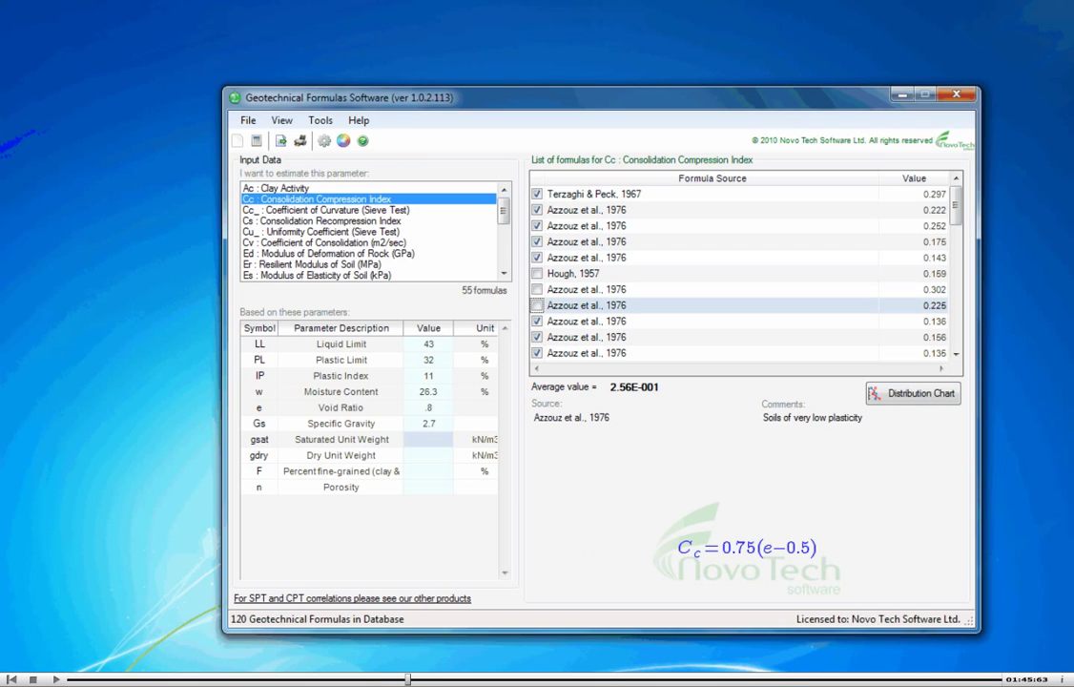
pyautogui.click(537, 322)
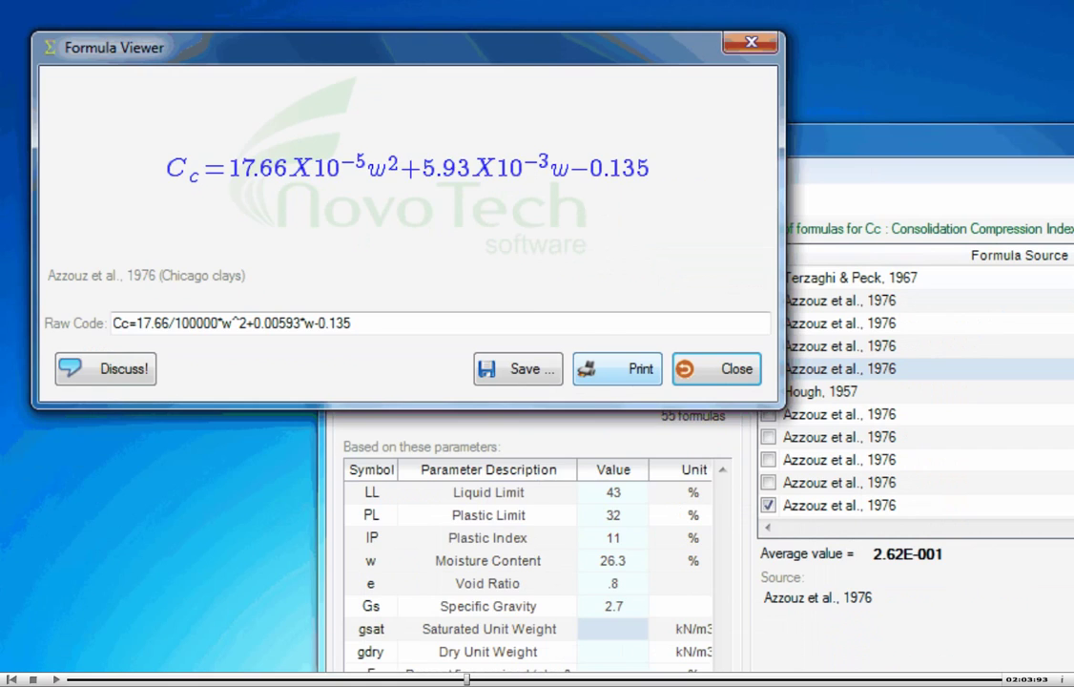
# - Preview the printout of the Azzouz et al., 1976 formula directly above Hough, 1957, and close the preview and the Formula Viewer
pyautogui.click(678, 405)
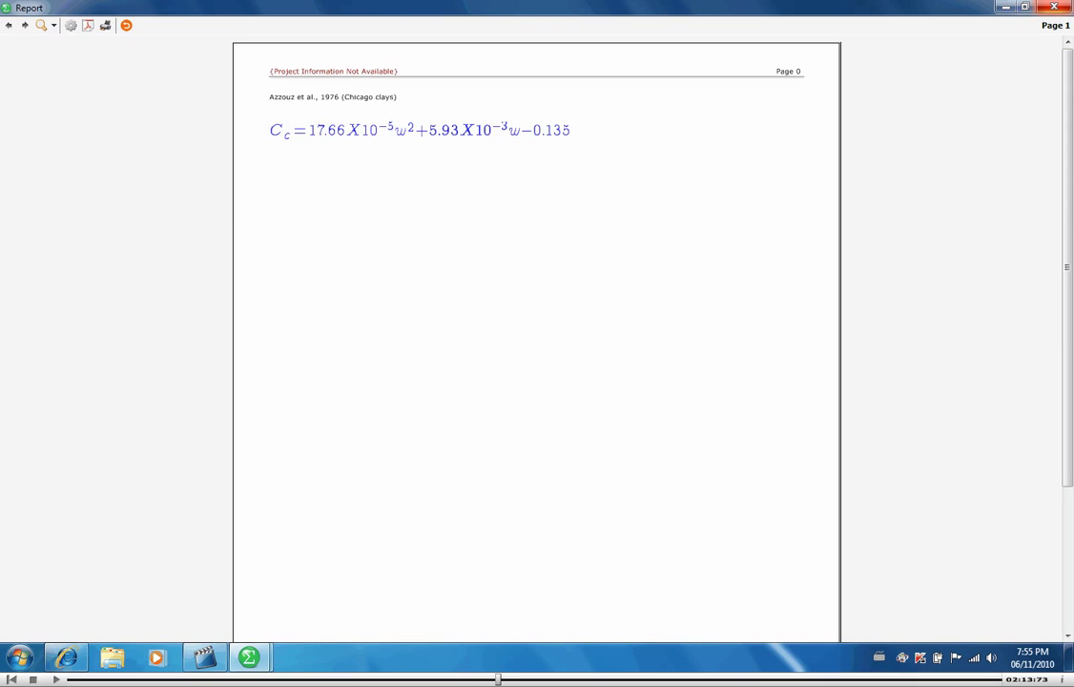
pyautogui.press('Escape')
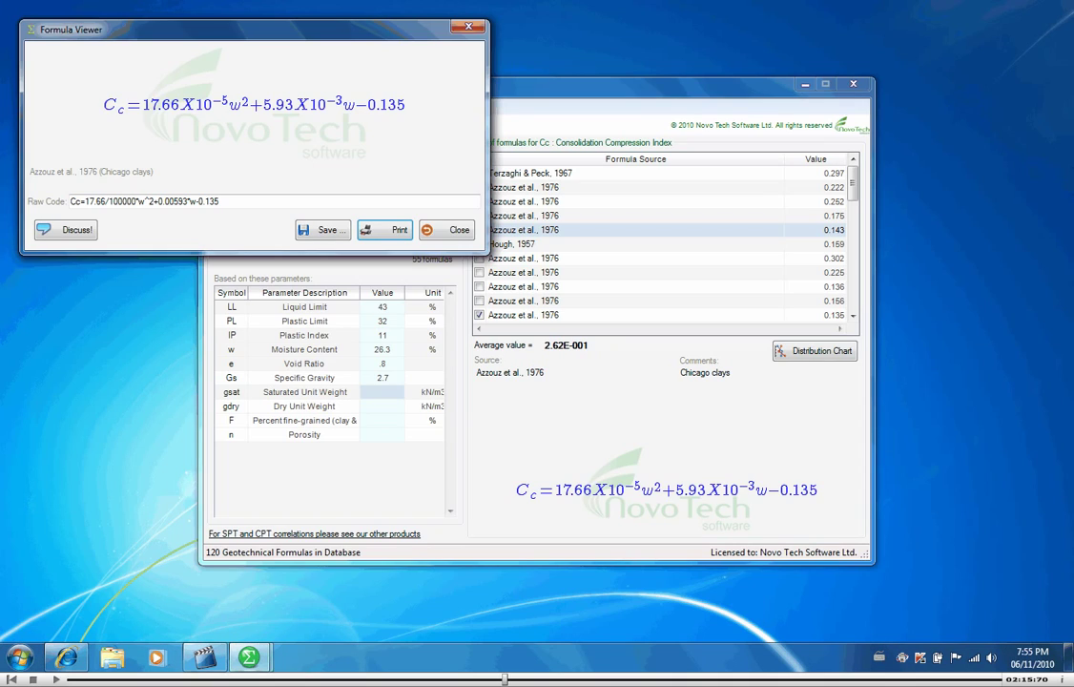
pyautogui.press('Escape')
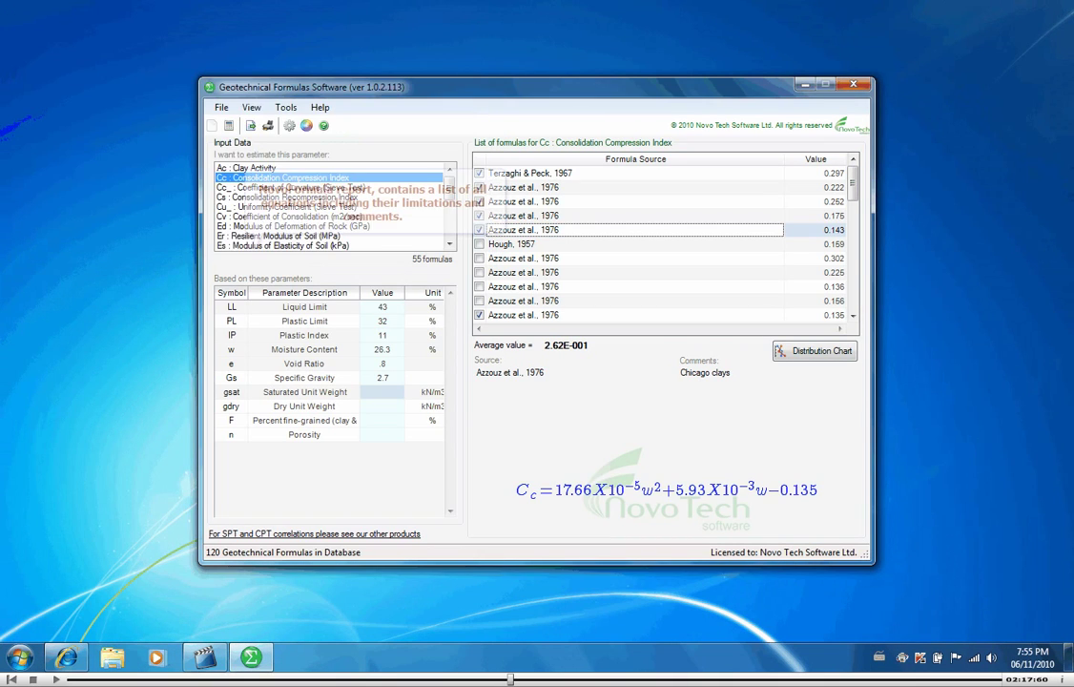
# - Generate the report of all Cc equations and look through its first page
pyautogui.hotkey('alt', 'f')
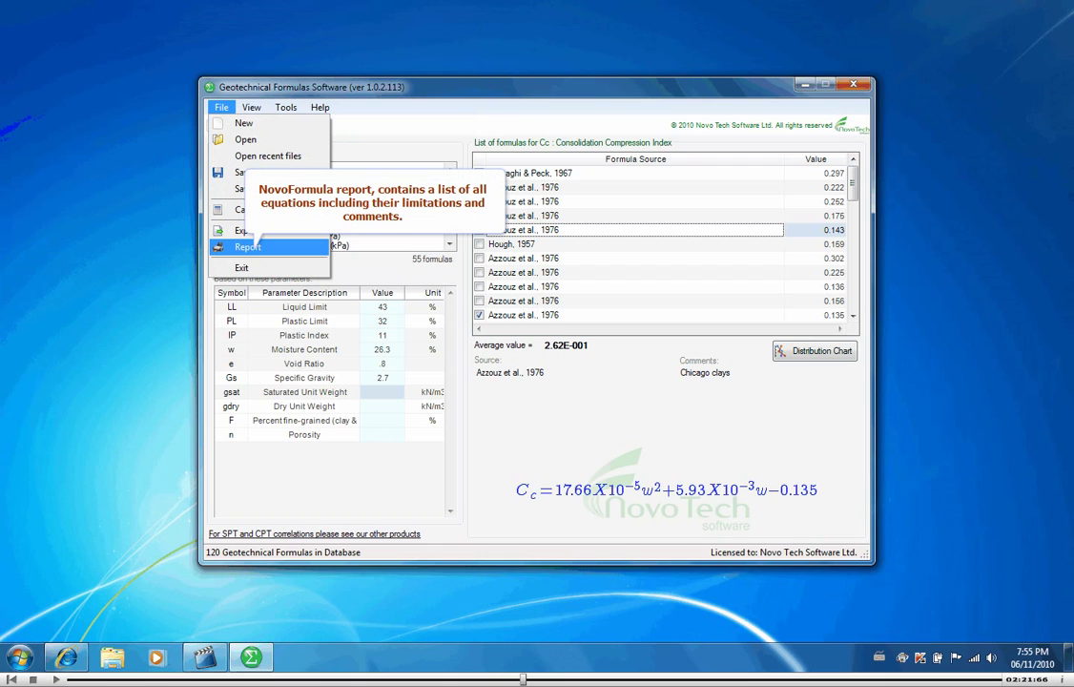
pyautogui.press('Return')
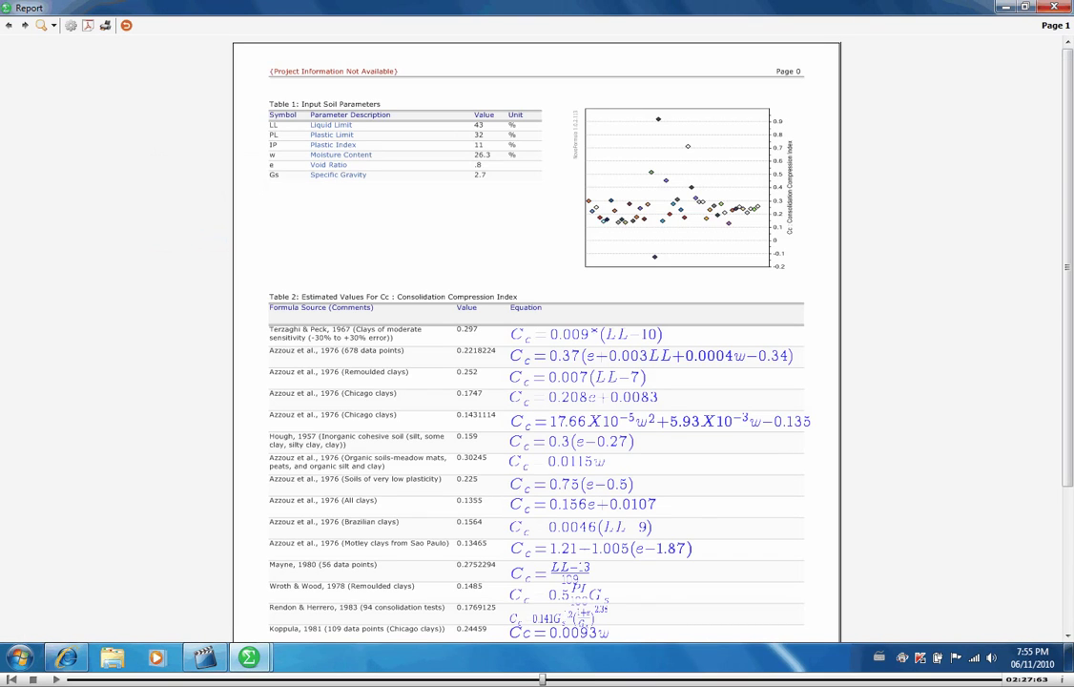
pyautogui.moveTo(1067, 267); pyautogui.dragTo(1067, 409)
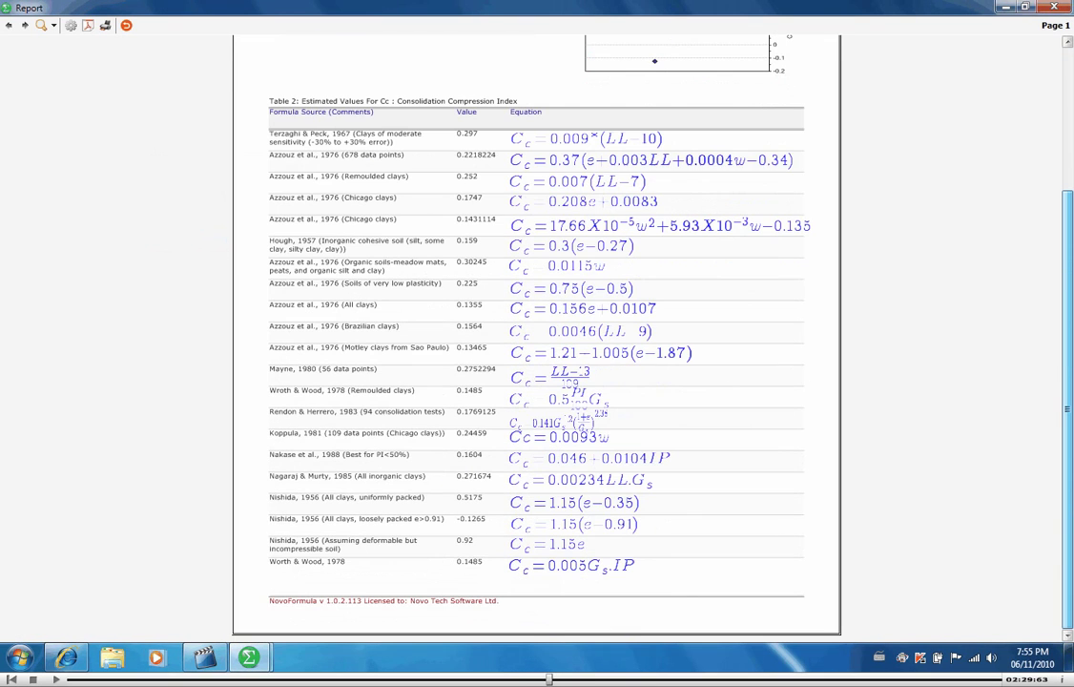
pyautogui.scroll(5, 536, 334)
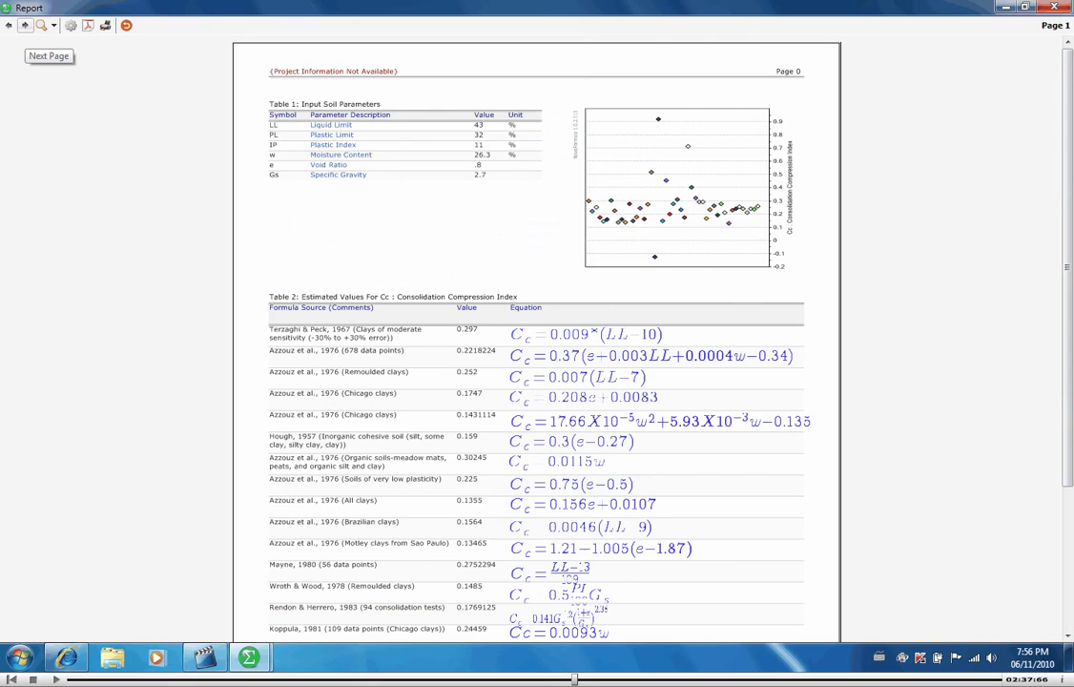
# - Page through the report with 2 pages shown at once, and open it as a PDF in Adobe Reader to read
pyautogui.click(25, 26)
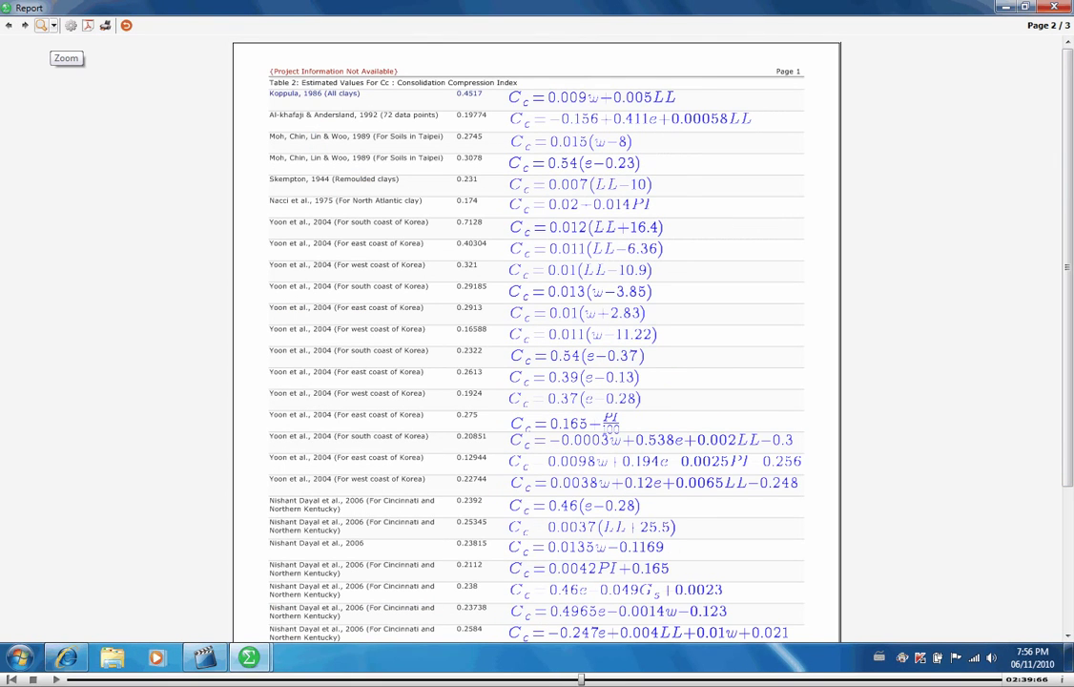
pyautogui.click(53, 26)
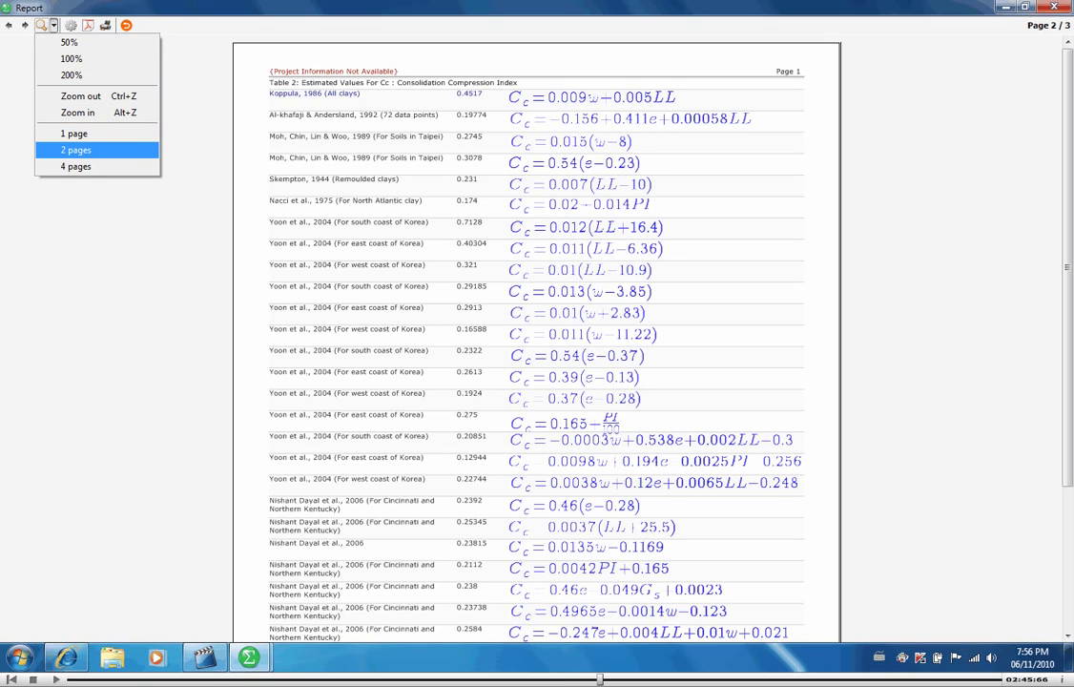
pyautogui.press('Return')
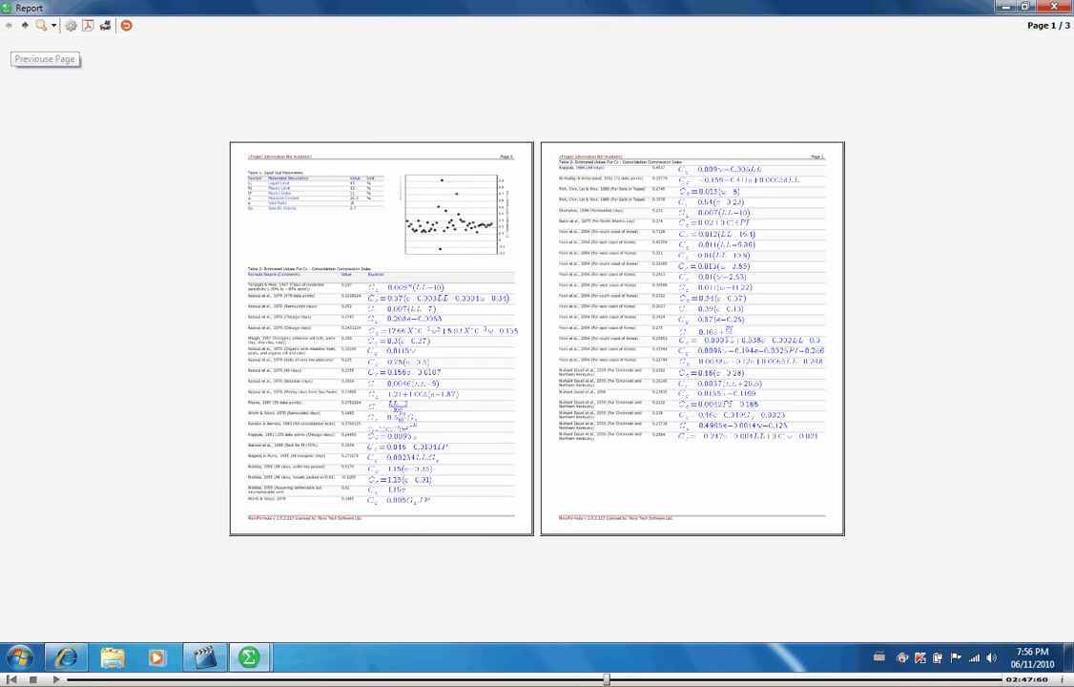
pyautogui.click(25, 26)
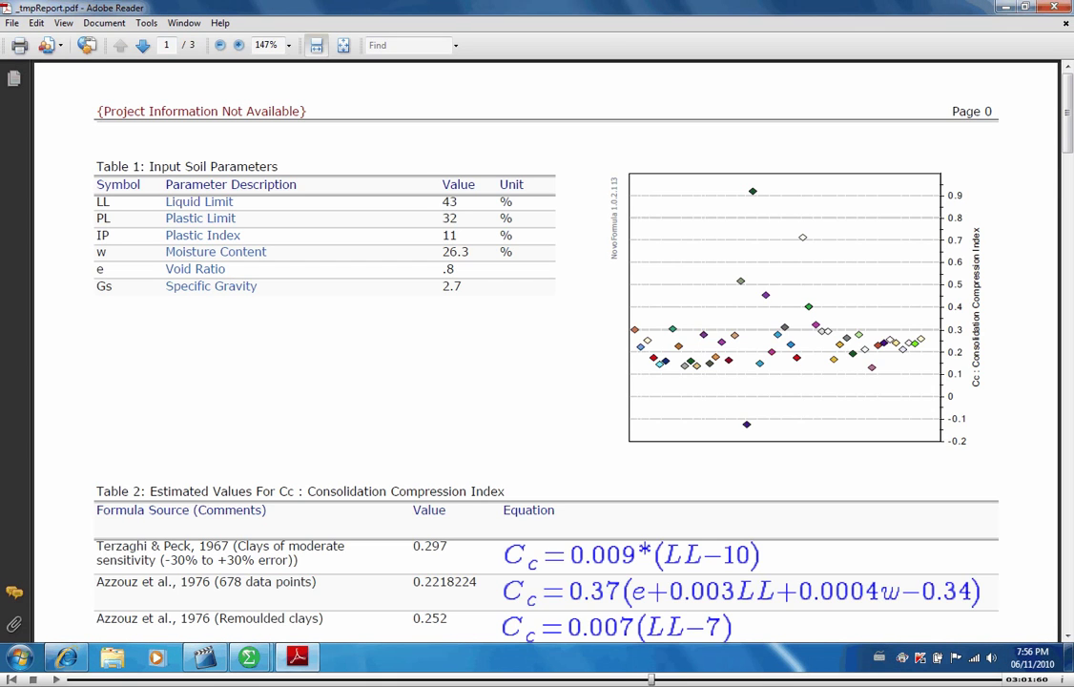
pyautogui.moveTo(1068, 113); pyautogui.dragTo(1068, 280)
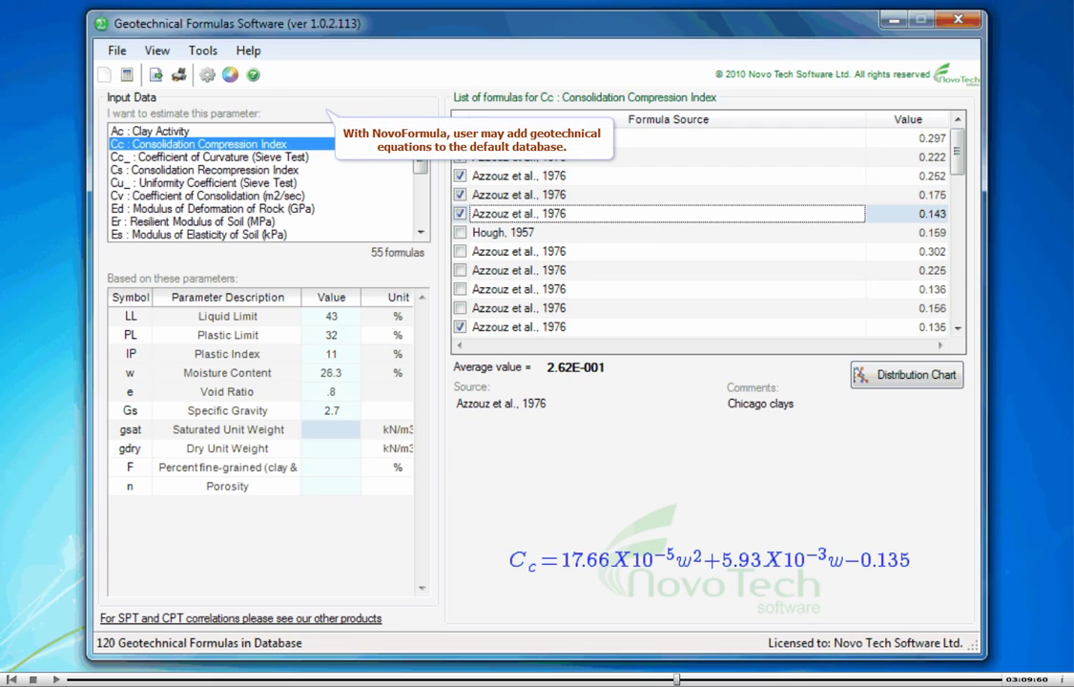
# - Open the Add New Geotechnical Formula form, look over its contact, author and equation fields, and close it without adding a formula
pyautogui.click(204, 51)
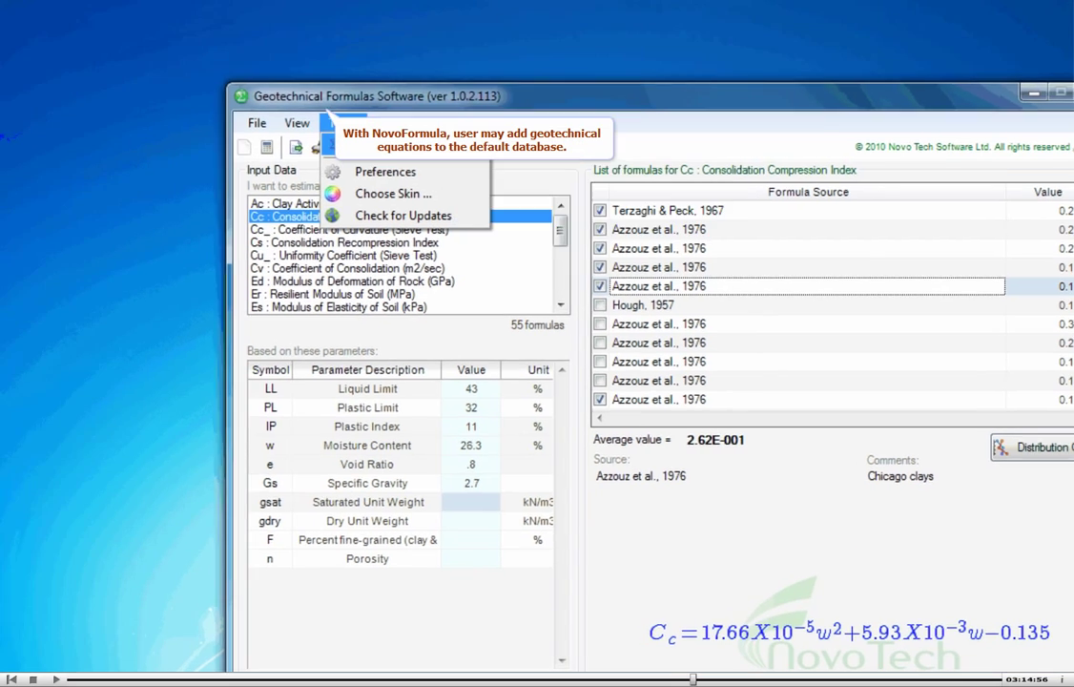
pyautogui.click(263, 72)
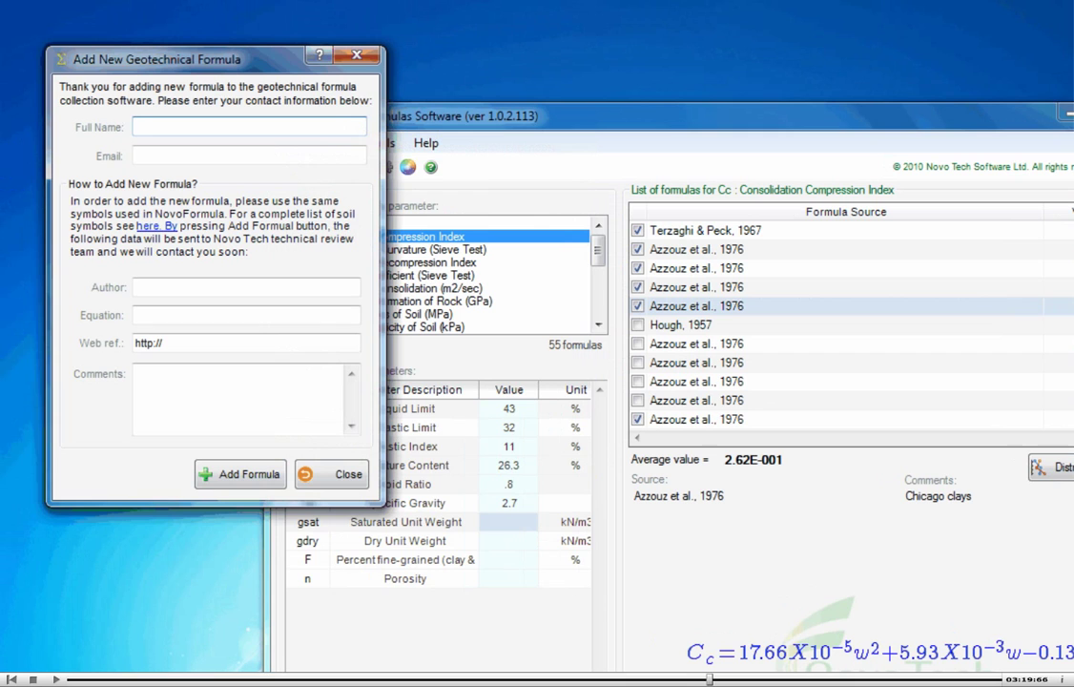
pyautogui.click(331, 474)
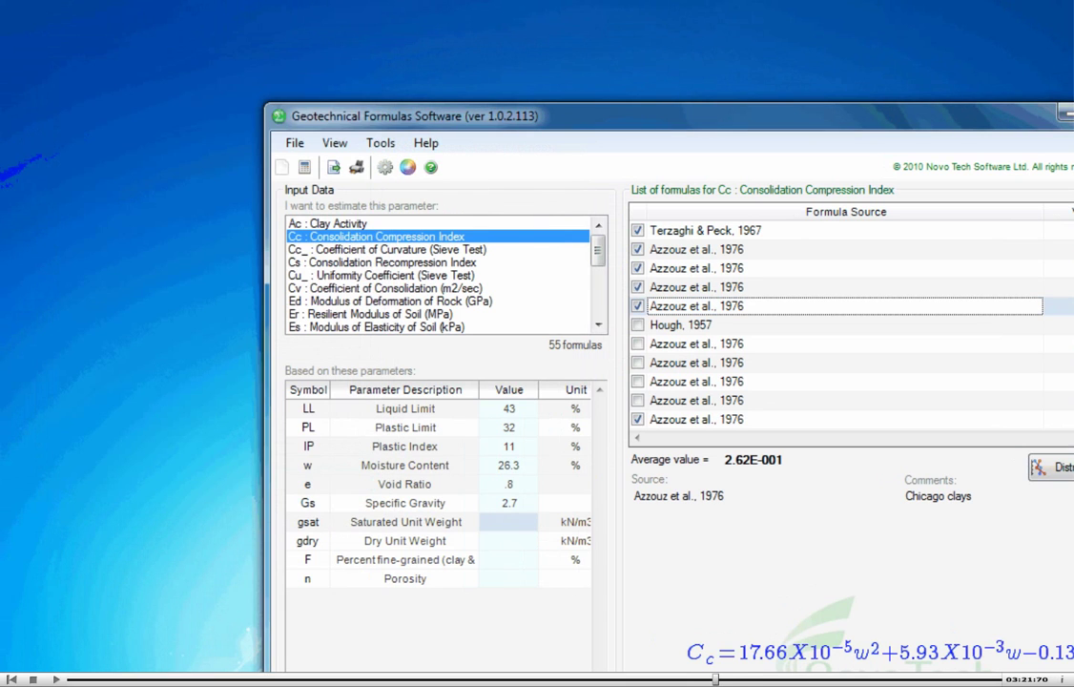
# - Open the Project Information form, look over its job description fields, and close it without entering anything
pyautogui.click(381, 144)
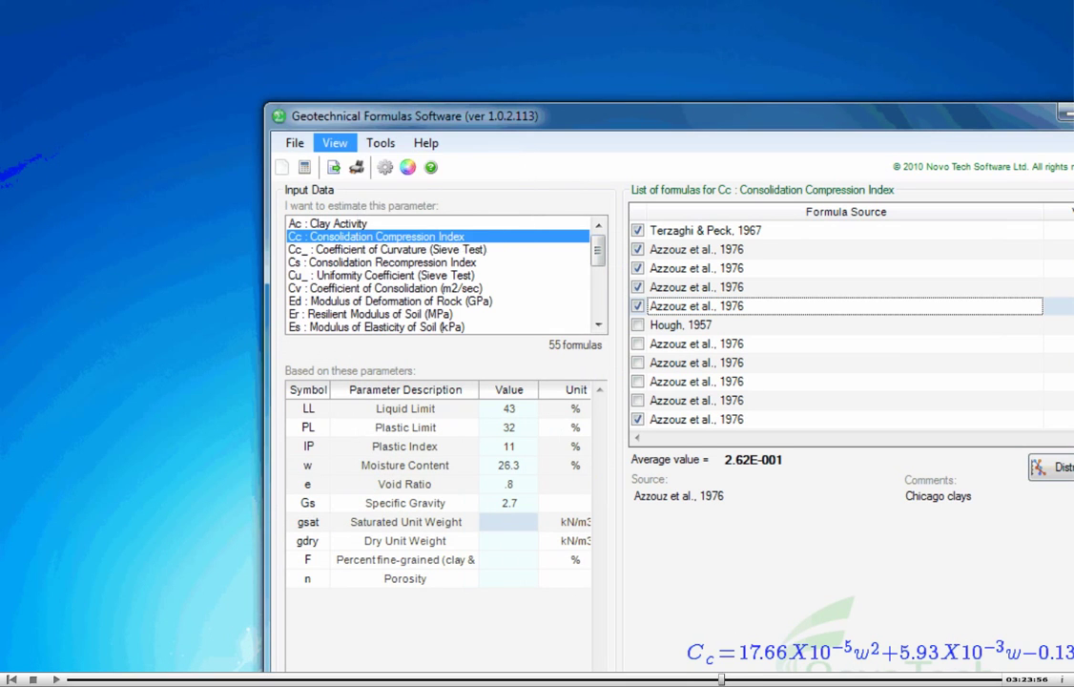
pyautogui.click(335, 143)
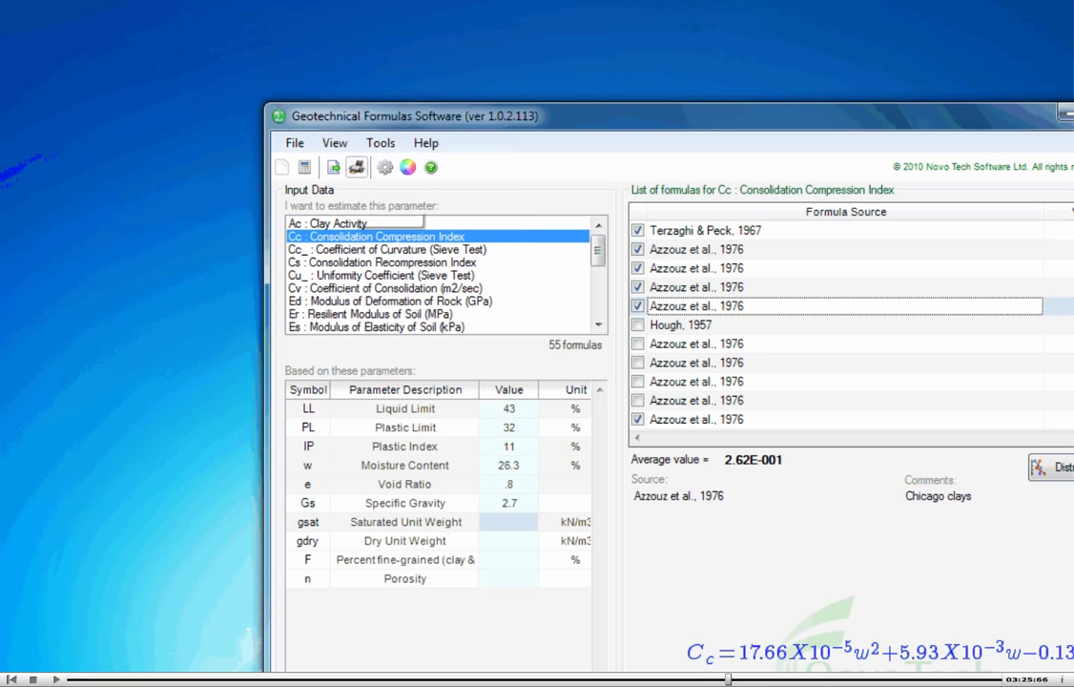
pyautogui.click(356, 168)
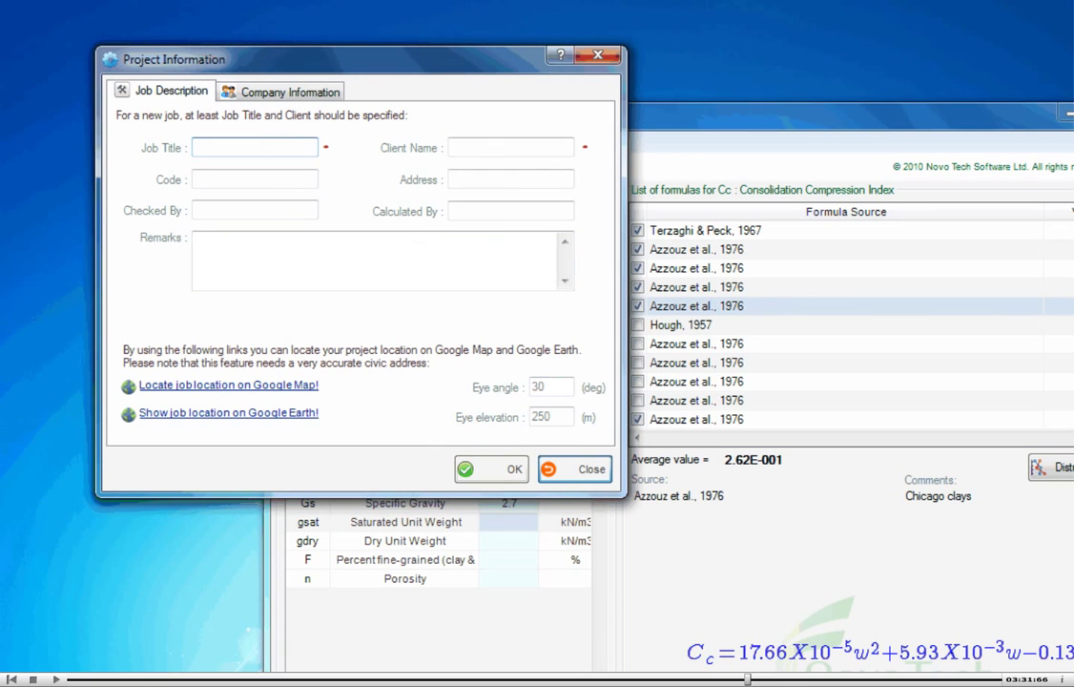
pyautogui.click(575, 469)
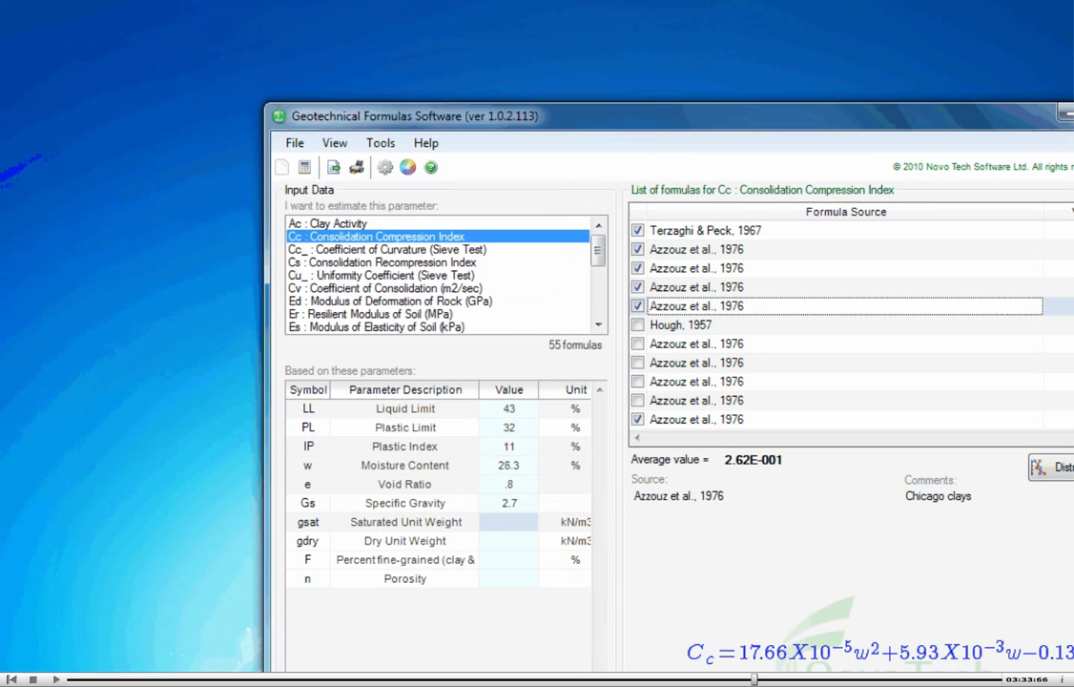
# - Open the list of soil parameters, look through its symbols, descriptions, units and formatting down to the last entry, and close it
pyautogui.click(335, 143)
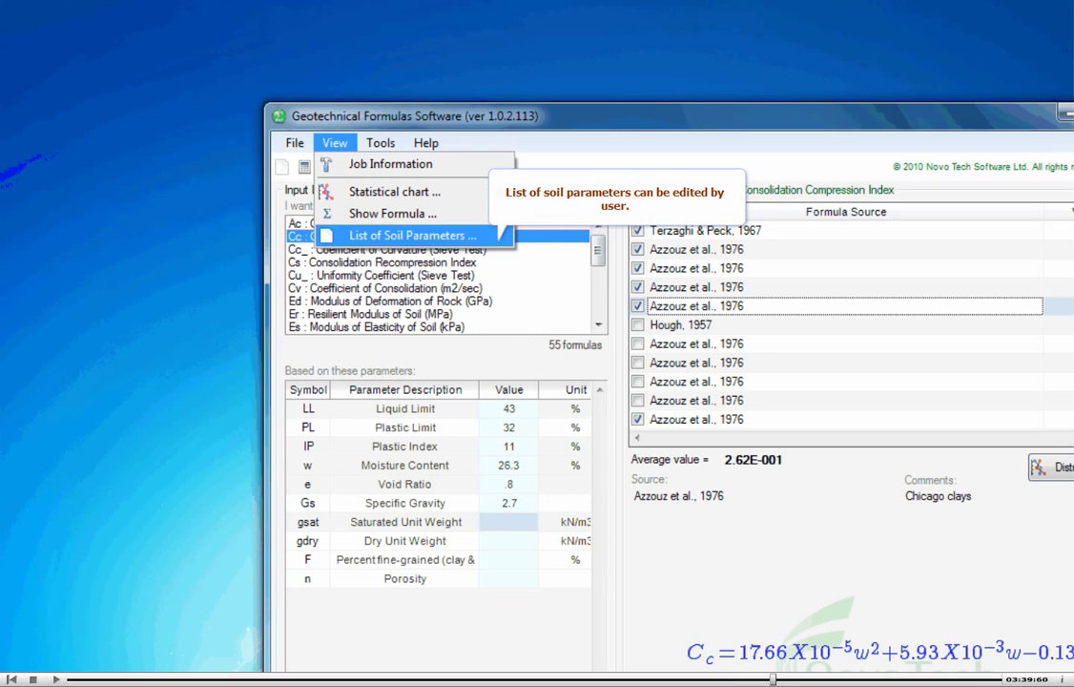
pyautogui.click(412, 235)
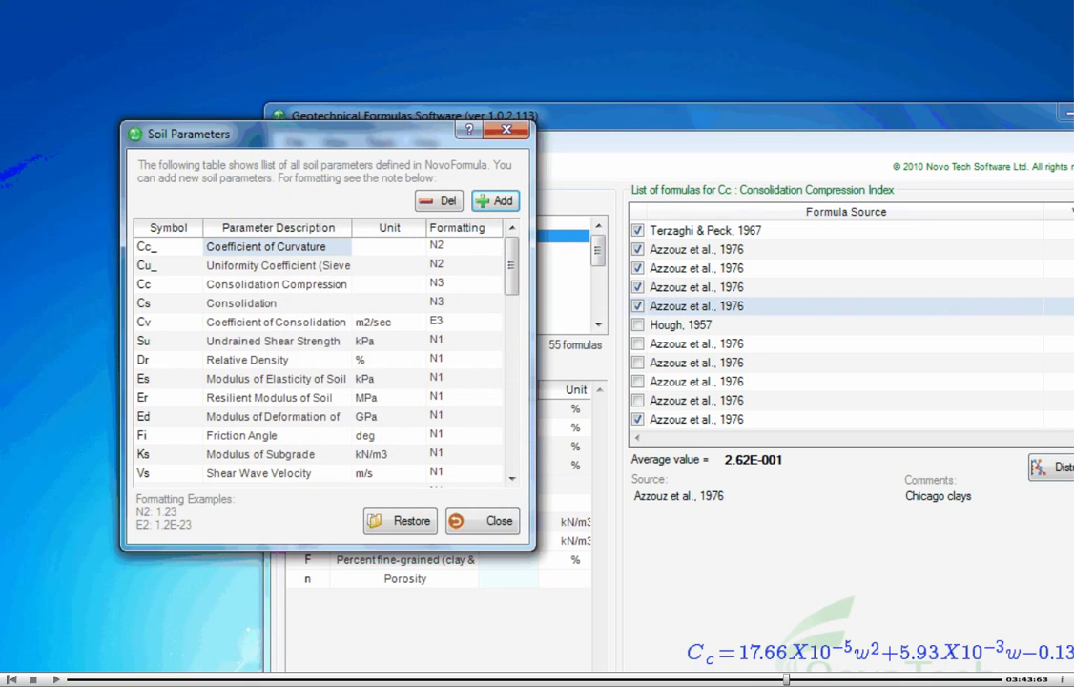
pyautogui.scroll(-10, 319, 357)
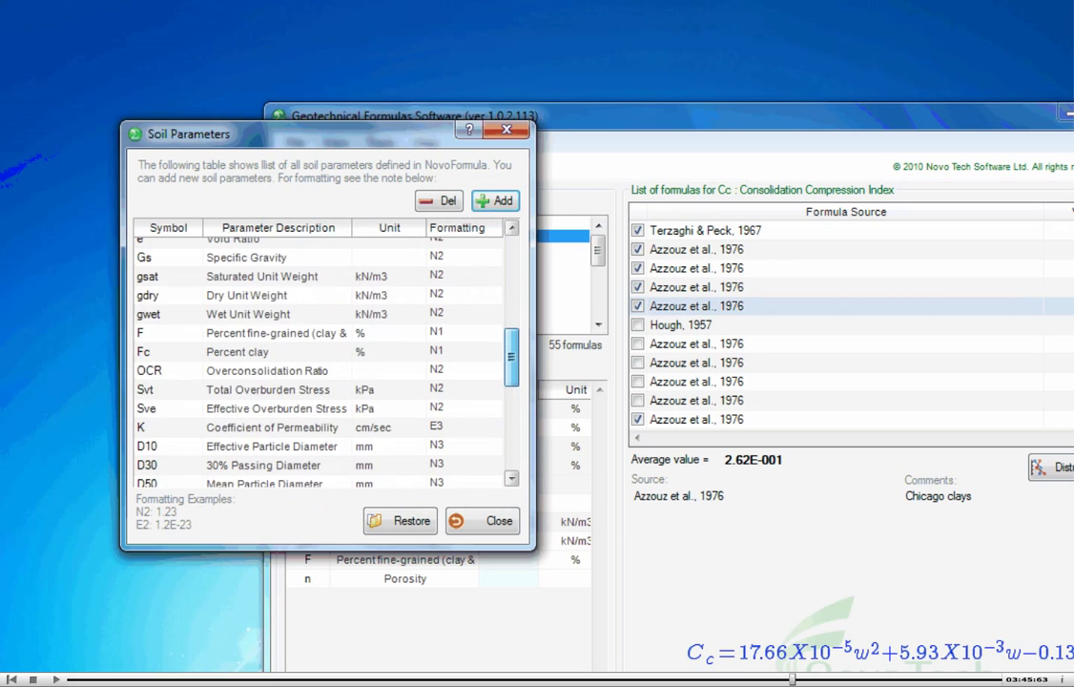
pyautogui.scroll(-3, 320, 358)
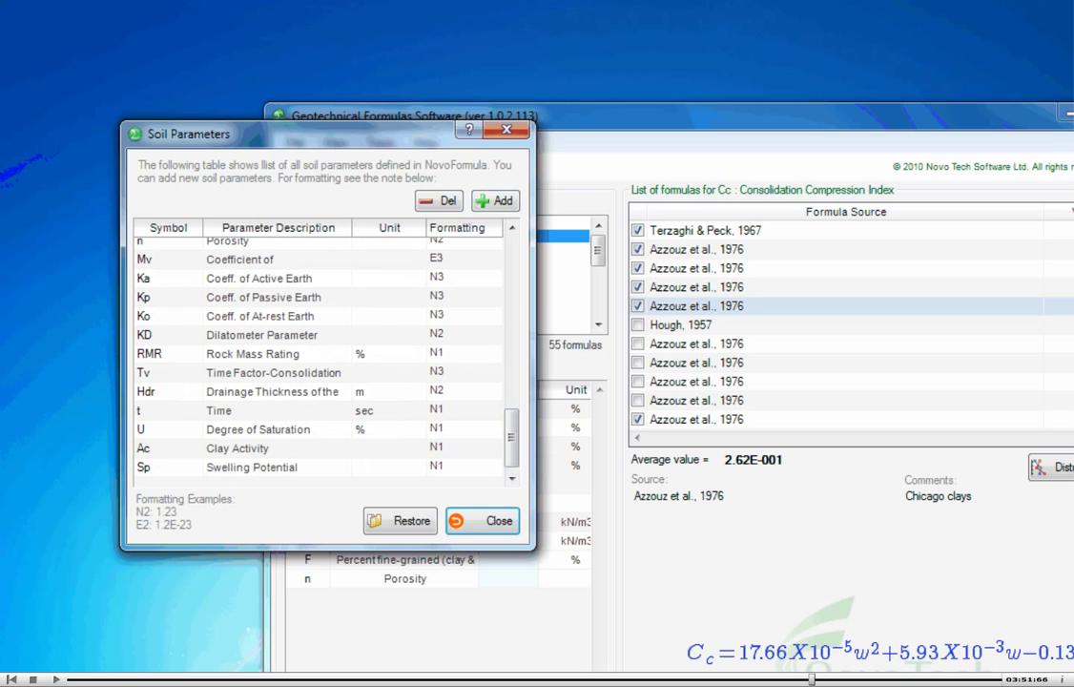
pyautogui.click(481, 520)
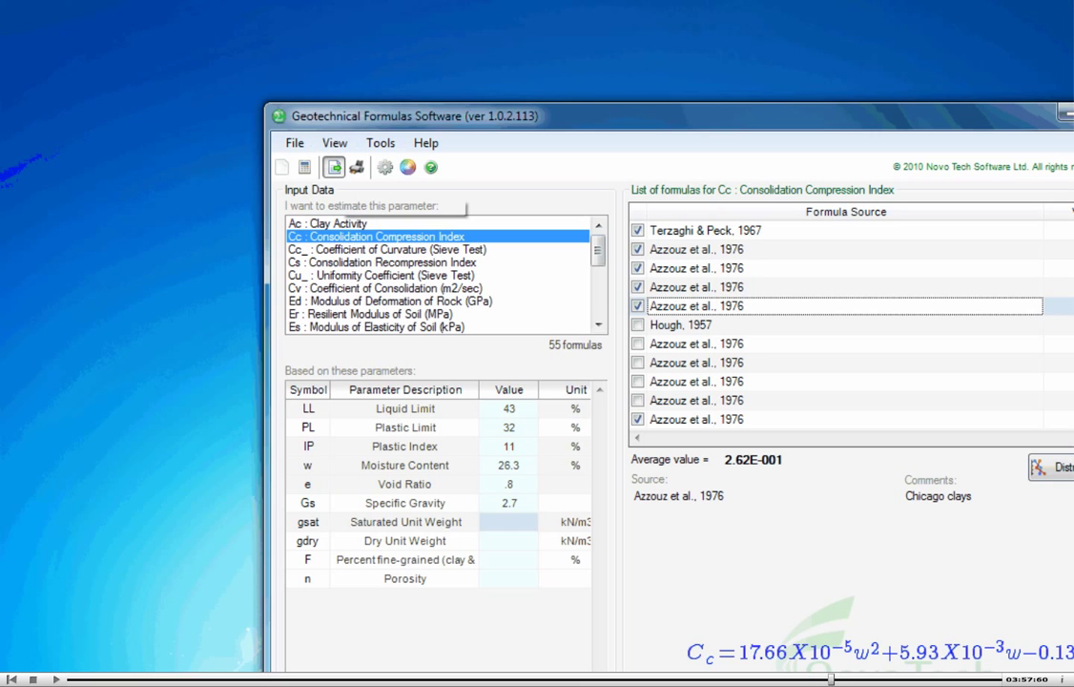
# - Export both data tables, List of Input Parameters and List of Formulas, as Excel files to the default output folder
pyautogui.click(334, 167)
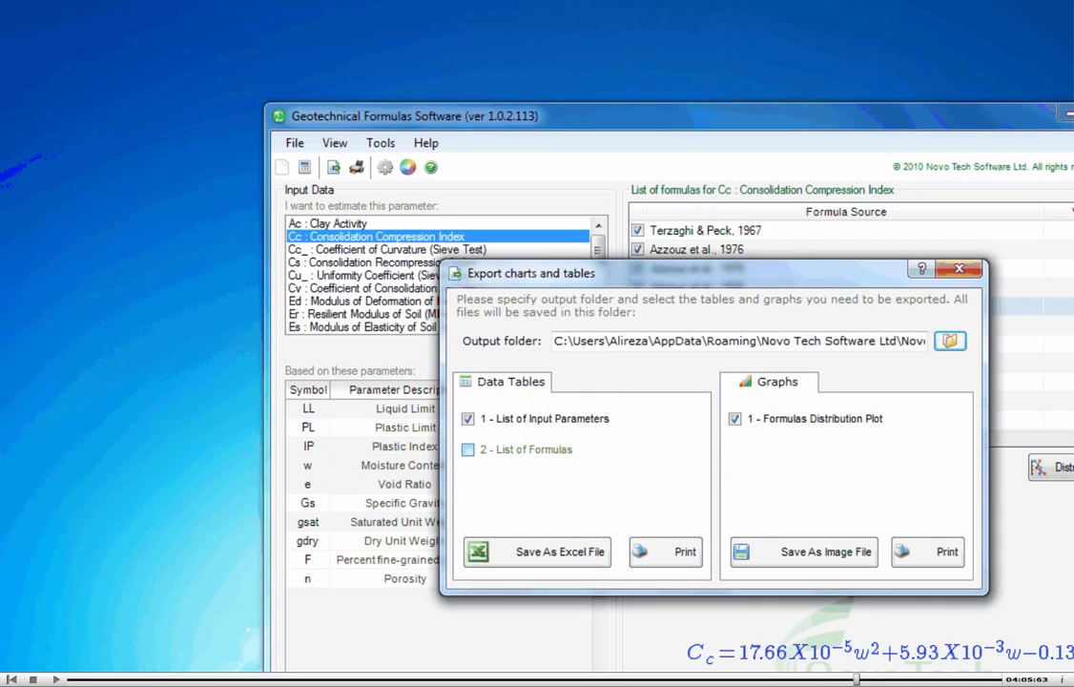
pyautogui.click(468, 450)
pyautogui.click(538, 553)
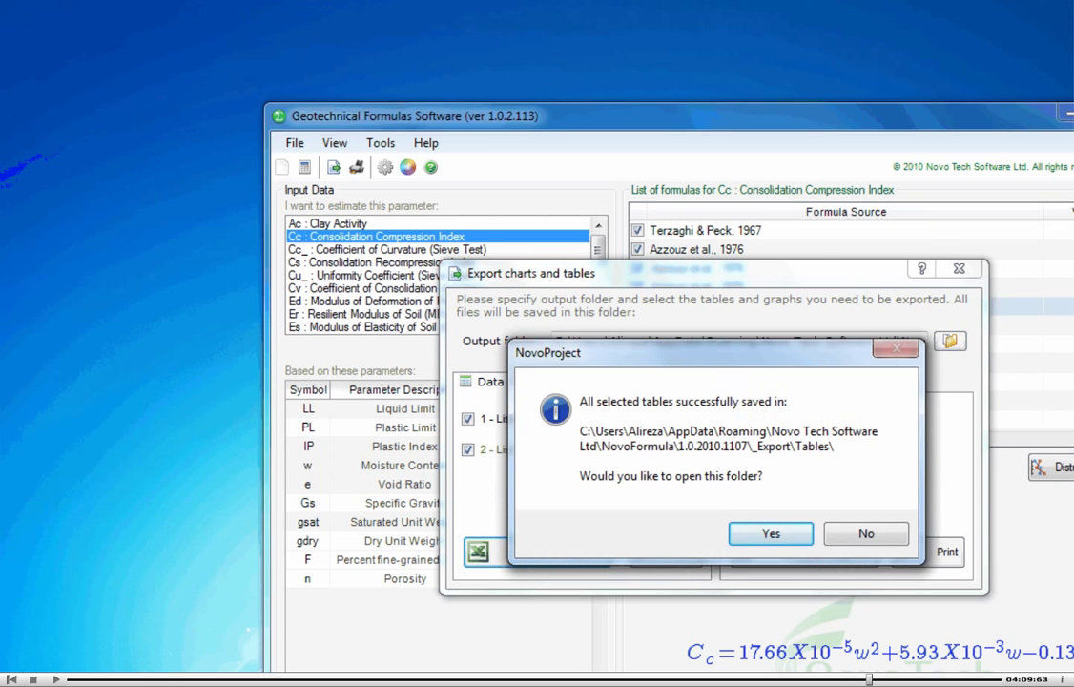
# - Open the folder of exported tables and view the List_of_Formulas file in Microsoft Excel, with more of its rows in view
pyautogui.click(771, 534)
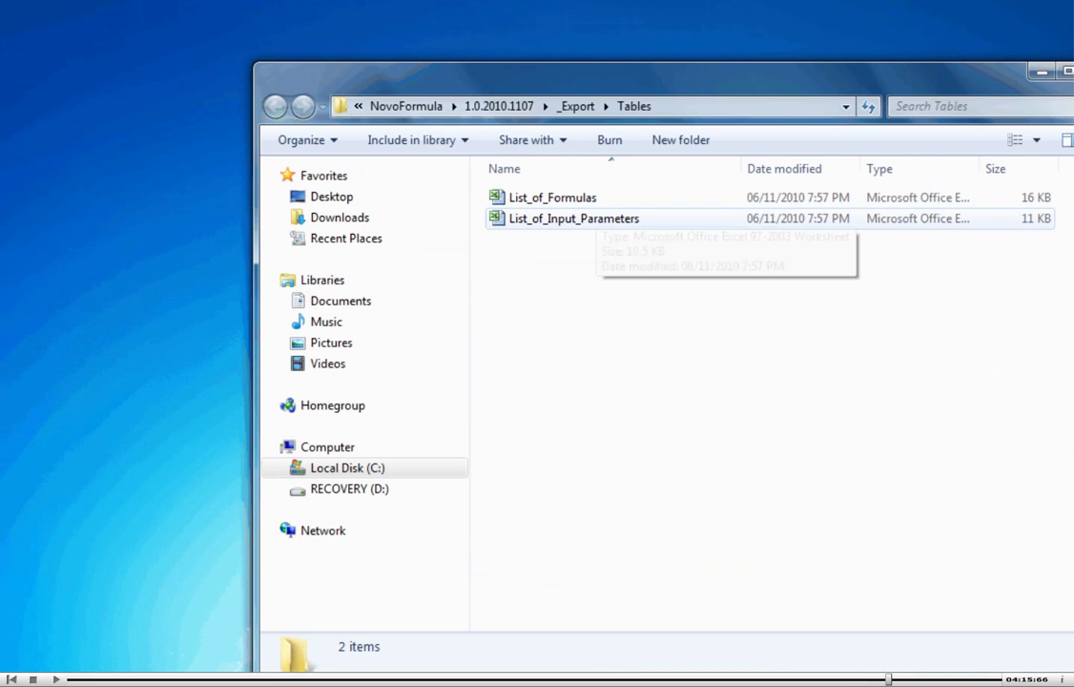
pyautogui.click(584, 198)
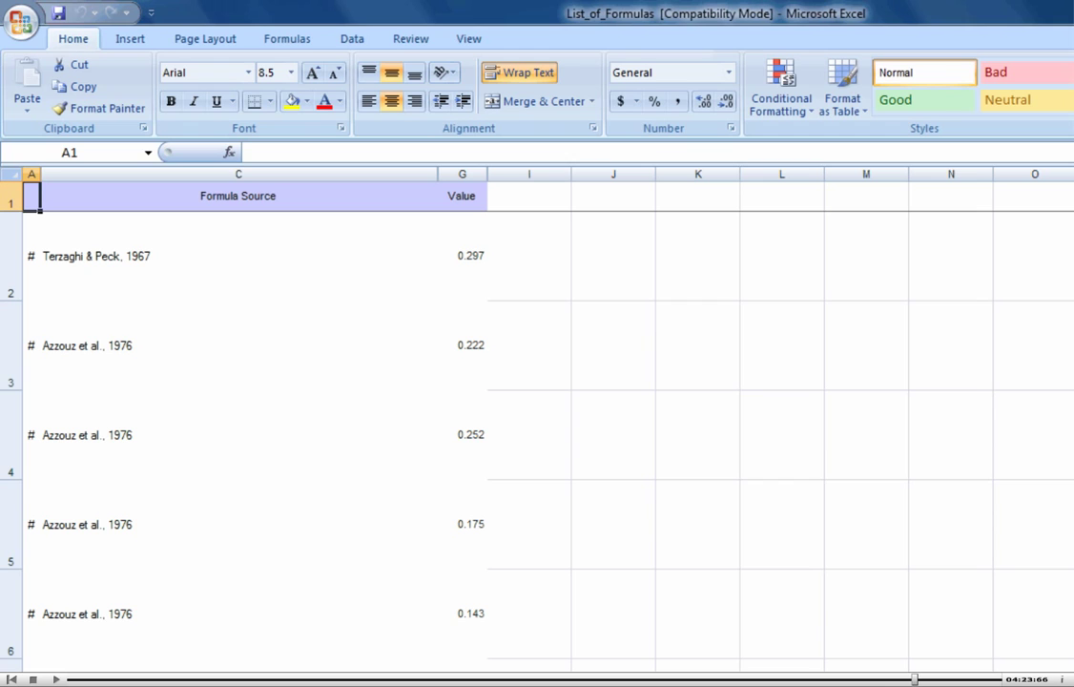
pyautogui.scroll(-2, 537, 425)
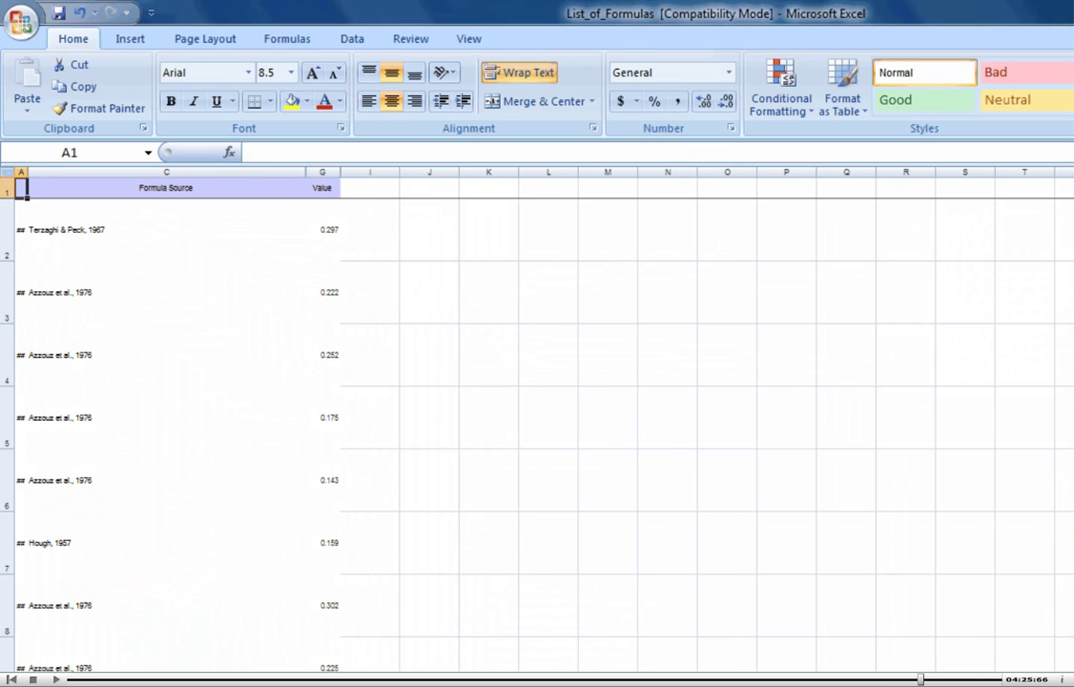